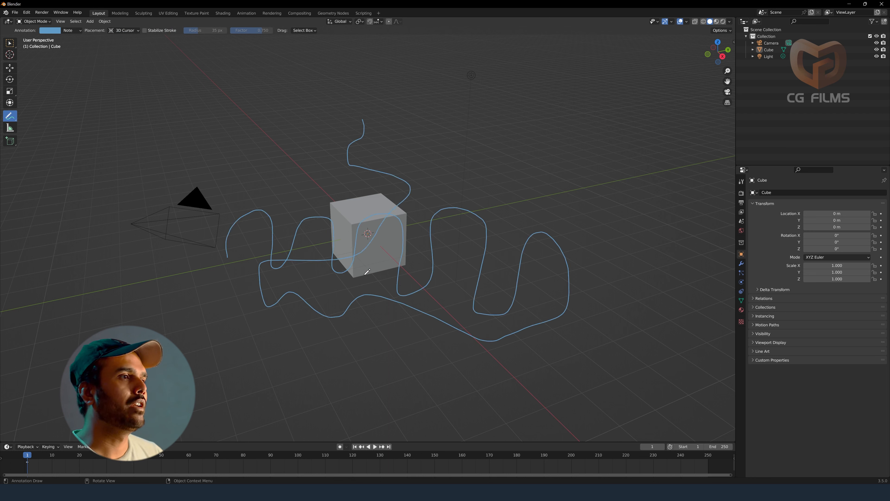
- Place the 3D cursor far behind the camera and draw a looping freehand annotation stroke across the space behind the cube
{"action": "mouse_move", "coordinate": [354, 253]}
{"action": "middle_mouse_down"}
{"action": "mouse_move", "coordinate": [421, 242]}
{"action": "mouse_move", "coordinate": [357, 250]}
{"action": "middle_mouse_up"}
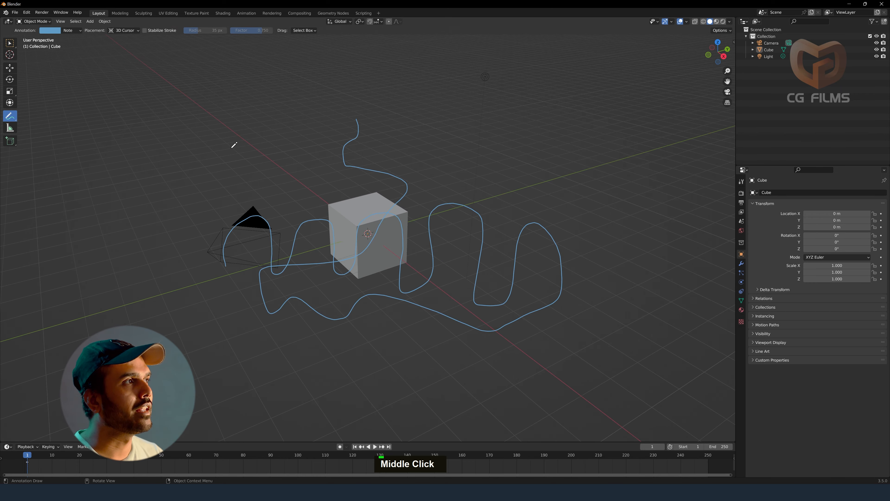
{"action": "right_click", "coordinate": [187, 121], "text": "shift"}
{"action": "mouse_move", "coordinate": [102, 226]}
{"action": "left_mouse_down"}
{"action": "mouse_move", "coordinate": [105, 164]}
{"action": "mouse_move", "coordinate": [254, 107]}
{"action": "mouse_move", "coordinate": [368, 148]}
{"action": "left_mouse_up"}
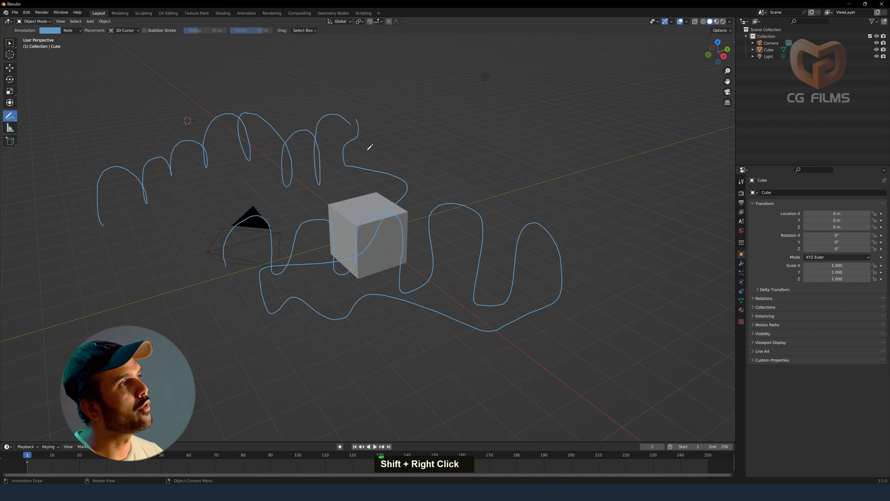
{"action": "mouse_move", "coordinate": [370, 147]}
{"action": "middle_mouse_down"}
{"action": "mouse_move", "coordinate": [294, 213]}
{"action": "mouse_move", "coordinate": [341, 213]}
{"action": "middle_mouse_up"}
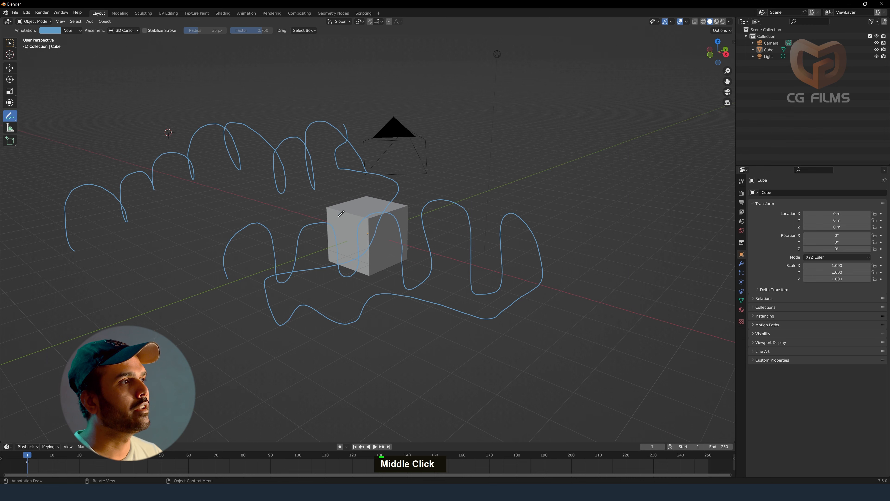
- Reposition the 3D cursor to the empty area behind the cube and draw a jagged freehand annotation stroke there
{"action": "middle_click_drag", "start_coordinate": [458, 160], "coordinate": [403, 154], "text": "shift"}
{"action": "right_click", "coordinate": [398, 139], "text": "shift"}
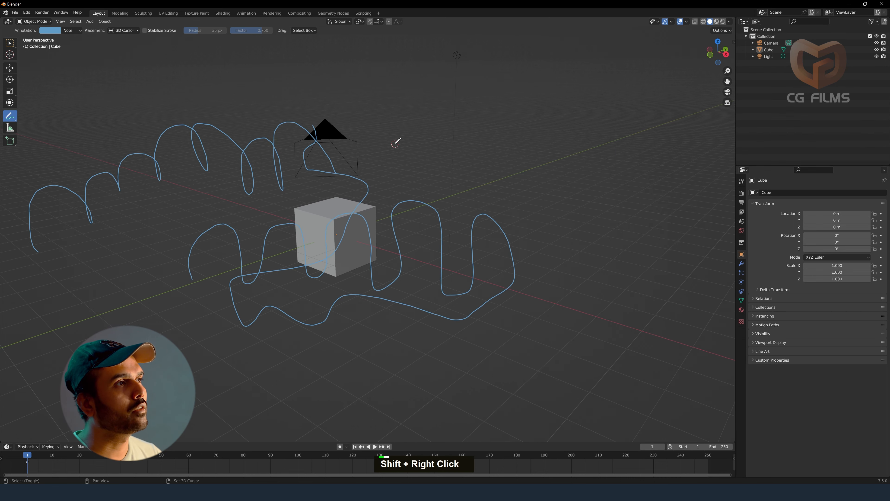
{"action": "mouse_move", "coordinate": [392, 196]}
{"action": "middle_mouse_down"}
{"action": "mouse_move", "coordinate": [355, 207]}
{"action": "mouse_move", "coordinate": [424, 173]}
{"action": "middle_mouse_up"}
{"action": "right_click", "coordinate": [473, 139], "text": "shift"}
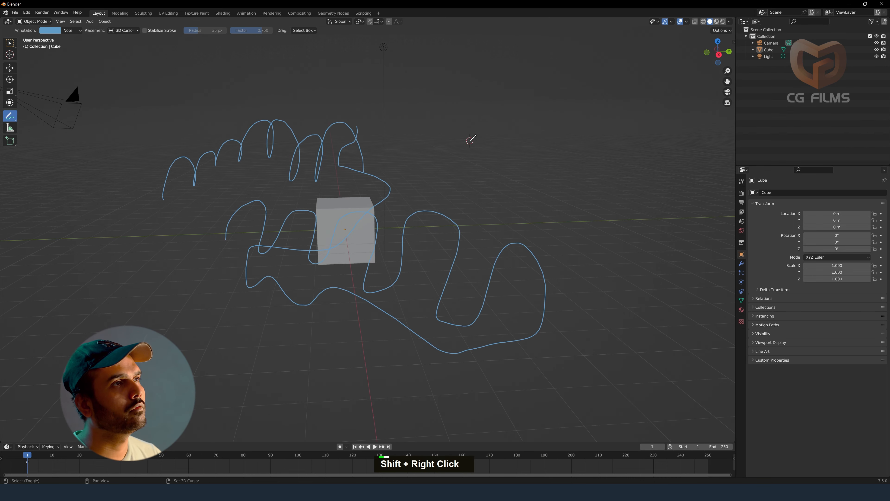
{"action": "mouse_move", "coordinate": [473, 140]}
{"action": "middle_mouse_down"}
{"action": "mouse_move", "coordinate": [455, 136]}
{"action": "mouse_move", "coordinate": [319, 242]}
{"action": "middle_mouse_up"}
{"action": "right_click", "coordinate": [655, 256], "text": "shift"}
{"action": "middle_click_drag", "start_coordinate": [337, 286], "coordinate": [435, 294]}
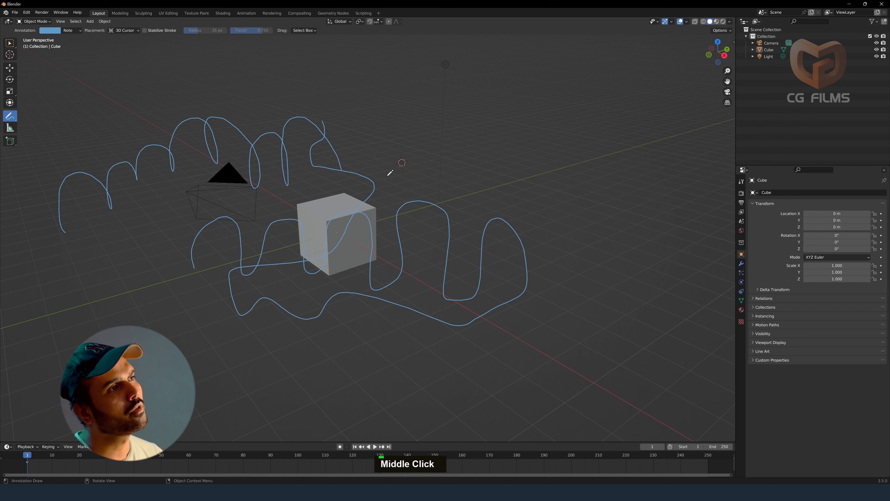
{"action": "mouse_move", "coordinate": [303, 187]}
{"action": "left_mouse_down"}
{"action": "mouse_move", "coordinate": [381, 127]}
{"action": "mouse_move", "coordinate": [421, 159]}
{"action": "mouse_move", "coordinate": [464, 158]}
{"action": "left_mouse_up"}
- Place the 3D cursor farther behind the cube and draw a long mountain-shaped freehand annotation stroke in the background
{"action": "mouse_move", "coordinate": [475, 196]}
{"action": "middle_mouse_down"}
{"action": "mouse_move", "coordinate": [452, 224]}
{"action": "mouse_move", "coordinate": [405, 214]}
{"action": "mouse_move", "coordinate": [368, 221]}
{"action": "mouse_move", "coordinate": [392, 258]}
{"action": "mouse_move", "coordinate": [432, 254]}
{"action": "mouse_move", "coordinate": [388, 260]}
{"action": "mouse_move", "coordinate": [550, 282]}
{"action": "mouse_move", "coordinate": [364, 200]}
{"action": "mouse_move", "coordinate": [307, 245]}
{"action": "mouse_move", "coordinate": [305, 268]}
{"action": "mouse_move", "coordinate": [291, 239]}
{"action": "middle_mouse_up"}
{"action": "right_click", "coordinate": [448, 183], "text": "shift"}
{"action": "scroll", "coordinate": [305, 243], "scroll_direction": "down", "scroll_amount": 5}
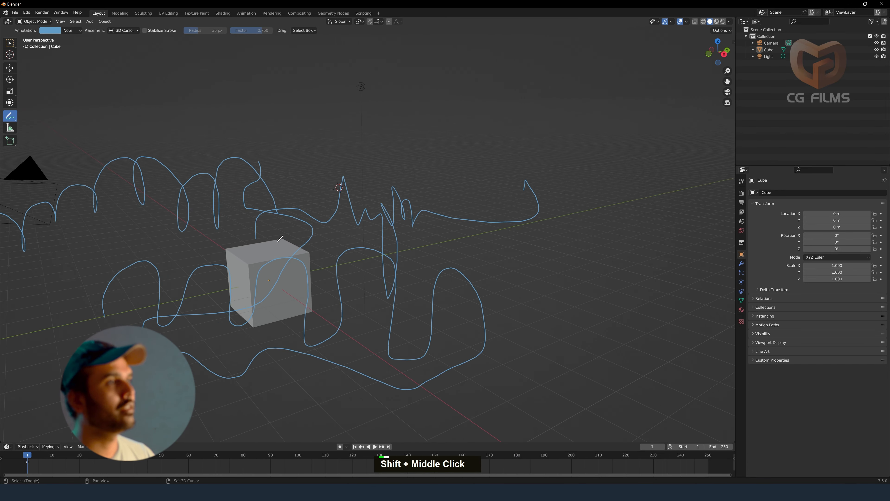
{"action": "mouse_move", "coordinate": [113, 153]}
{"action": "left_mouse_down"}
{"action": "mouse_move", "coordinate": [194, 123]}
{"action": "mouse_move", "coordinate": [296, 125]}
{"action": "mouse_move", "coordinate": [353, 152]}
{"action": "mouse_move", "coordinate": [396, 136]}
{"action": "mouse_move", "coordinate": [453, 136]}
{"action": "mouse_move", "coordinate": [557, 174]}
{"action": "left_mouse_up"}
{"action": "mouse_move", "coordinate": [566, 179]}
{"action": "middle_mouse_down"}
{"action": "mouse_move", "coordinate": [528, 220]}
{"action": "mouse_move", "coordinate": [380, 225]}
{"action": "mouse_move", "coordinate": [337, 252]}
{"action": "middle_mouse_up"}
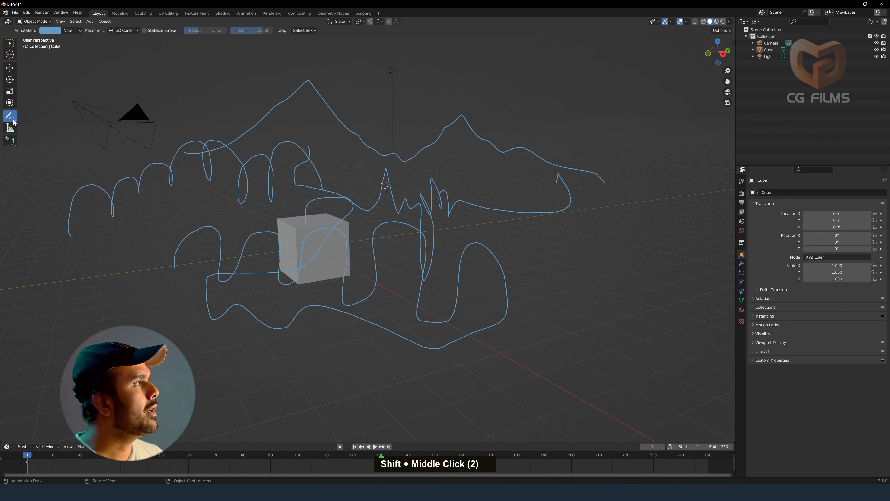
- Use the Annotate tool to draw another wavy freehand stroke across the mountain-shaped annotation
{"action": "left_click", "coordinate": [14, 120]}
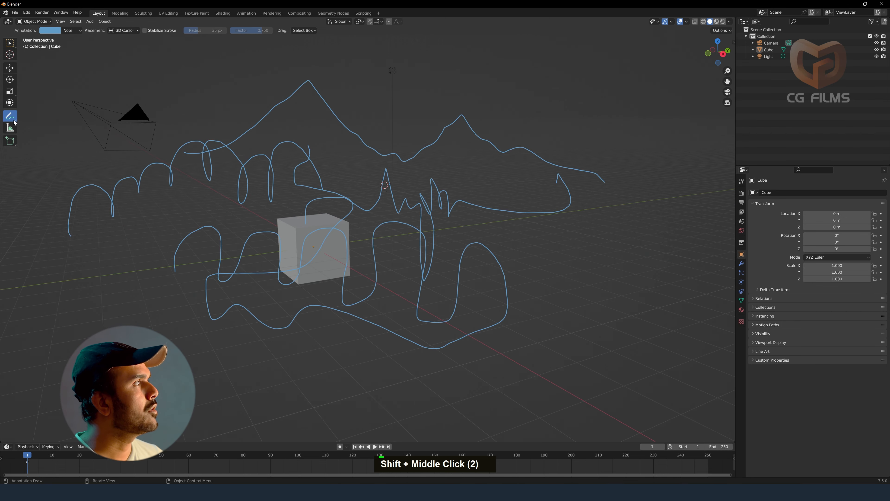
{"action": "left_click", "coordinate": [14, 121]}
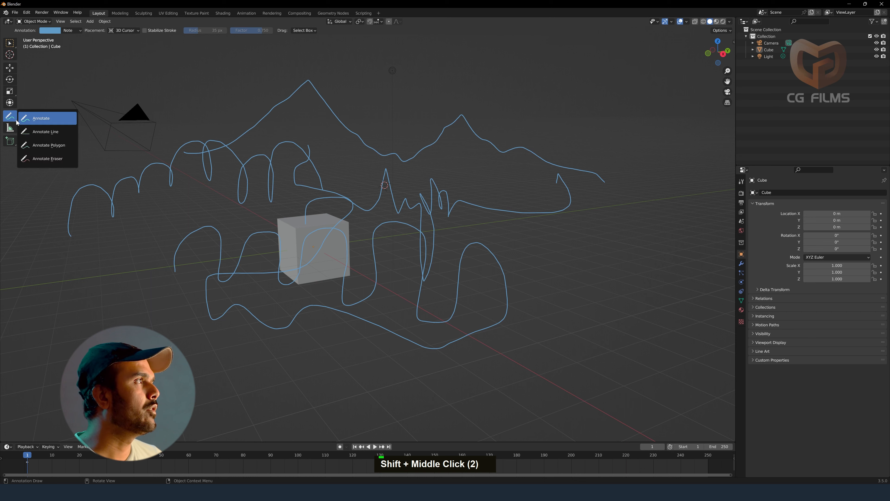
{"action": "left_click", "coordinate": [29, 121]}
{"action": "left_click_drag", "start_coordinate": [200, 119], "coordinate": [491, 163]}
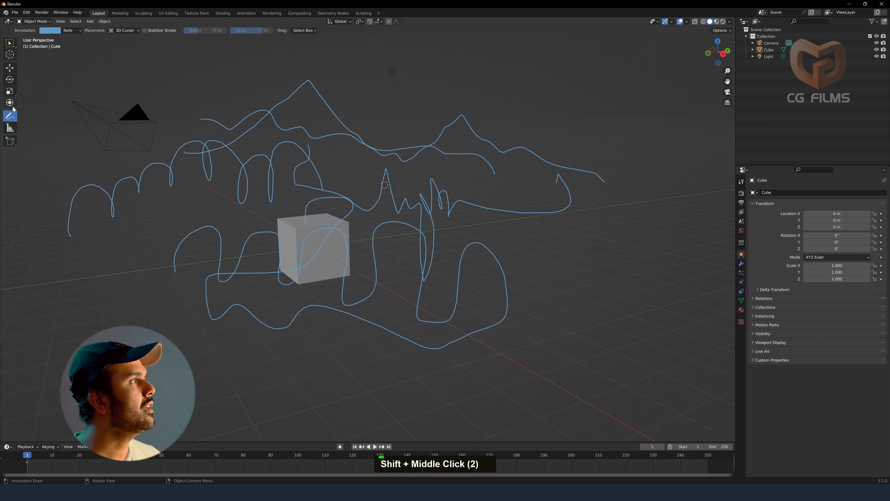
- Draw three separate straight lines around the existing strokes with the Annotate Line tool
{"action": "left_click", "coordinate": [9, 120]}
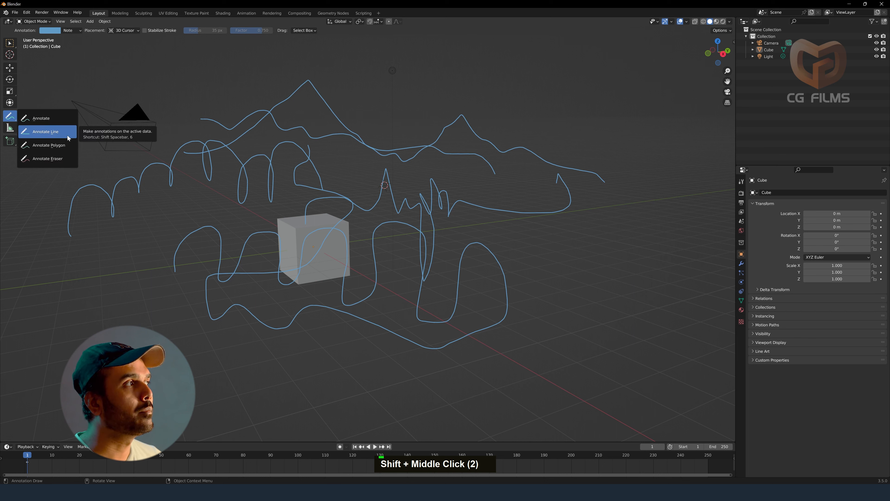
{"action": "left_click", "coordinate": [68, 135]}
{"action": "left_click_drag", "start_coordinate": [92, 316], "coordinate": [387, 372]}
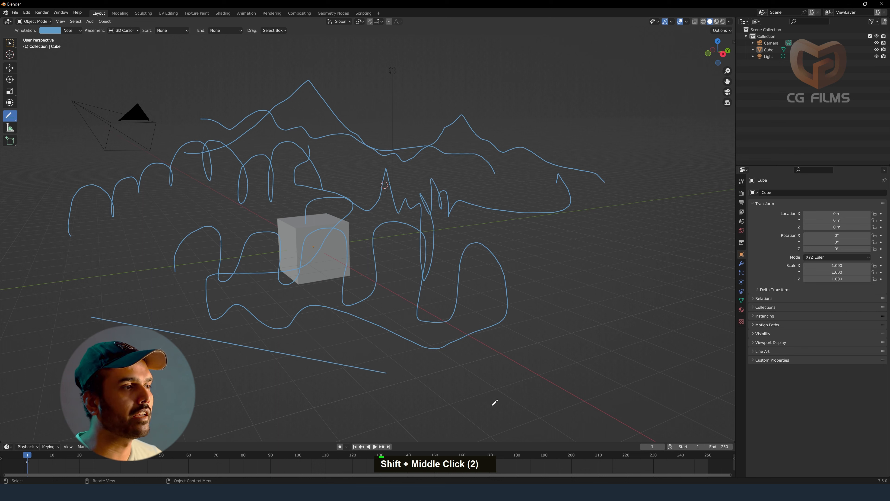
{"action": "left_click_drag", "start_coordinate": [478, 406], "coordinate": [606, 239]}
{"action": "left_click_drag", "start_coordinate": [377, 89], "coordinate": [585, 115]}
- Draw a long, many-cornered connected shape beside and in front of the cube with the Annotate Polygon tool
{"action": "left_click_drag", "start_coordinate": [10, 115], "coordinate": [43, 149]}
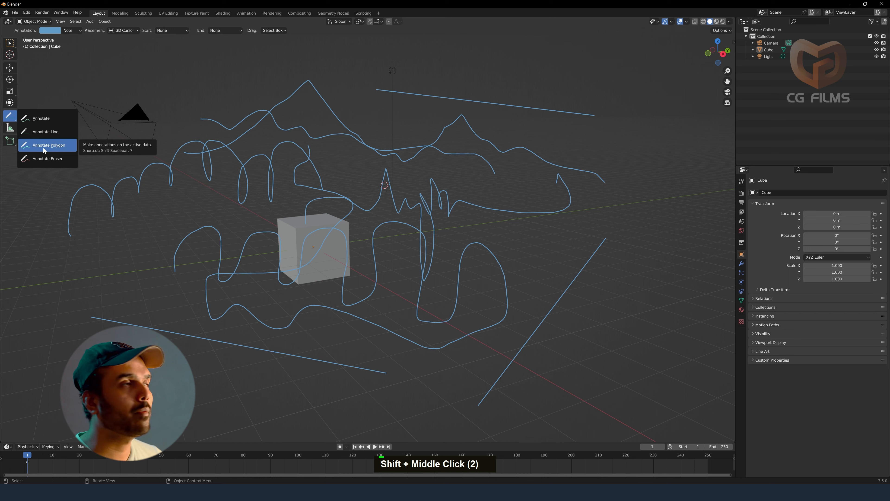
{"action": "left_click", "coordinate": [43, 148]}
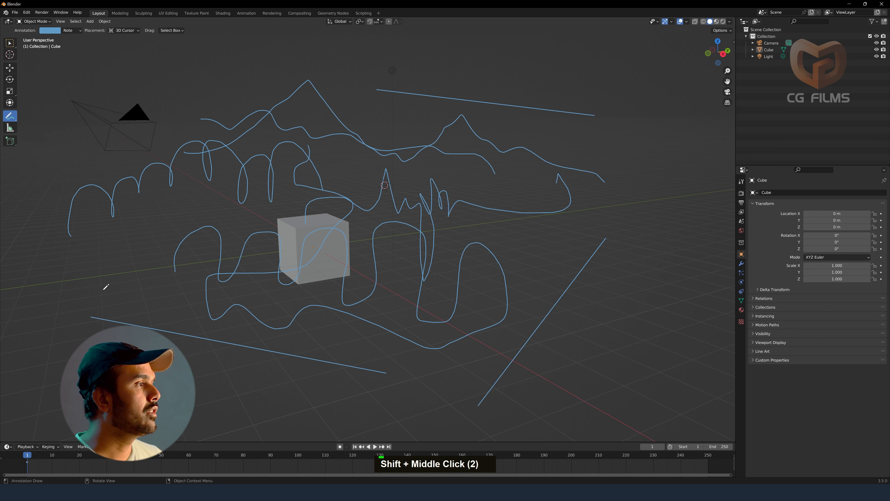
{"action": "left_click", "coordinate": [92, 258]}
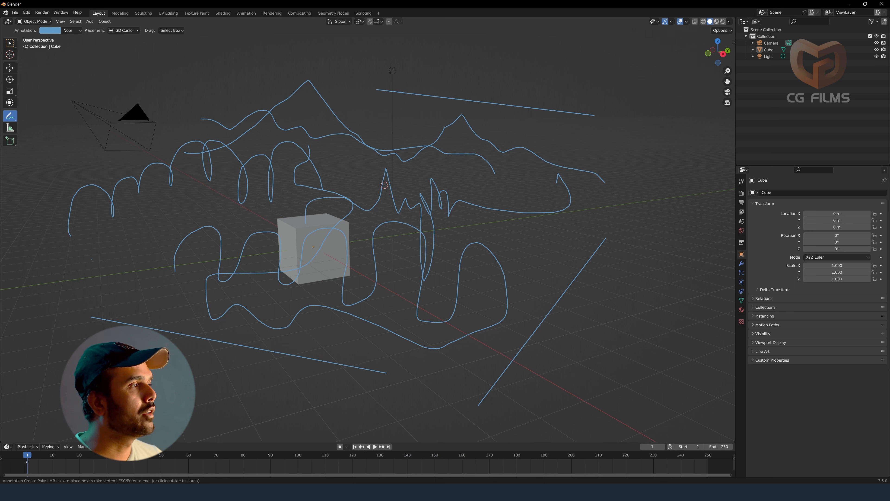
{"action": "left_click", "coordinate": [140, 372]}
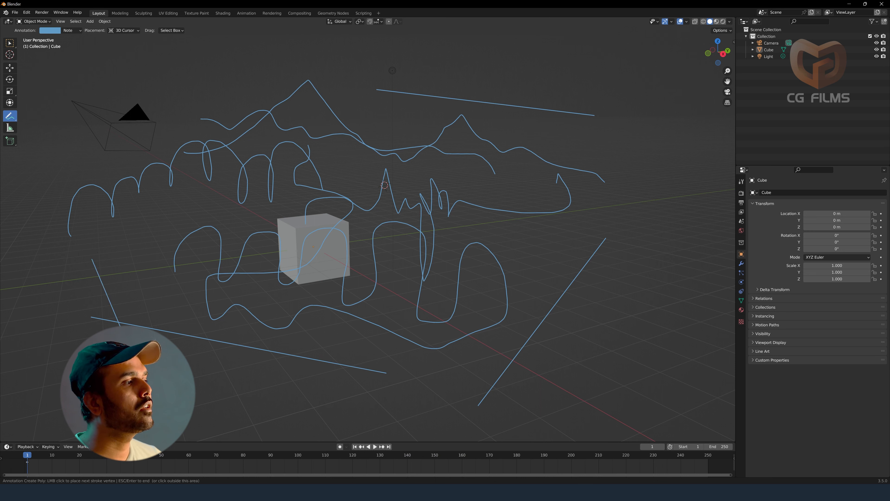
{"action": "left_click", "coordinate": [300, 395]}
{"action": "left_click", "coordinate": [163, 316]}
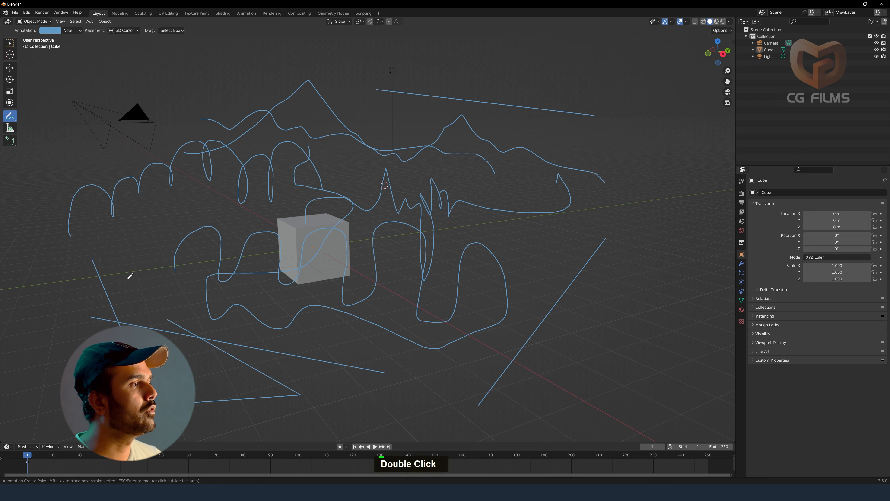
{"action": "left_click", "coordinate": [126, 277]}
{"action": "left_click", "coordinate": [170, 228]}
{"action": "left_click", "coordinate": [157, 212]}
{"action": "left_click", "coordinate": [79, 236]}
{"action": "left_click", "coordinate": [43, 283]}
{"action": "left_click", "coordinate": [28, 319]}
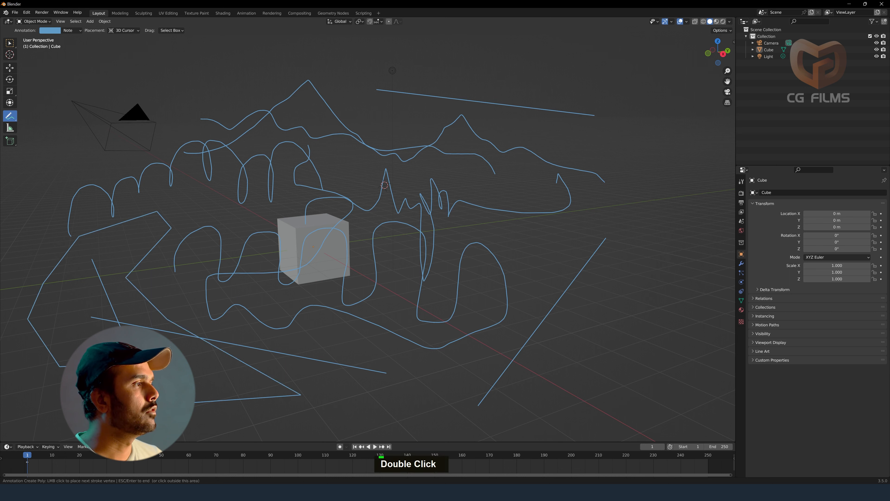
{"action": "left_click", "coordinate": [219, 369]}
{"action": "left_click", "coordinate": [251, 366]}
{"action": "left_click", "coordinate": [284, 400]}
{"action": "left_click", "coordinate": [322, 412]}
{"action": "left_click", "coordinate": [373, 398]}
{"action": "left_click", "coordinate": [234, 356]}
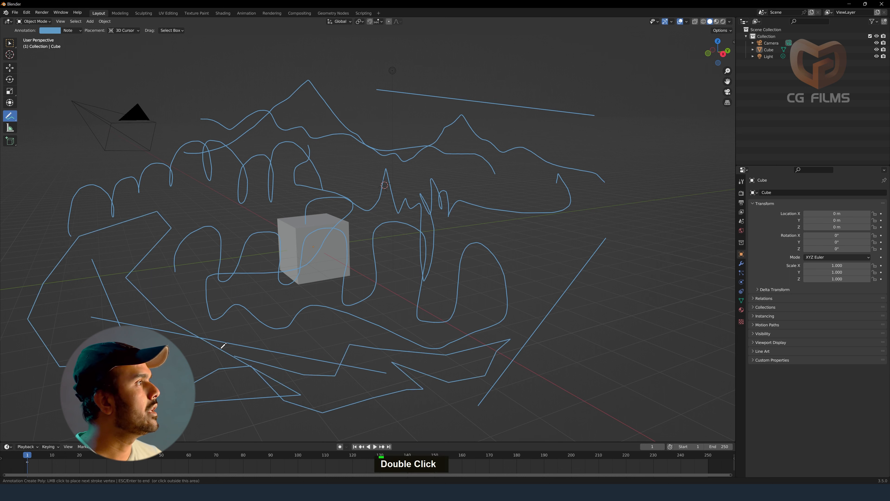
{"action": "left_click", "coordinate": [216, 345]}
{"action": "left_click", "coordinate": [69, 287]}
{"action": "left_click", "coordinate": [85, 273]}
{"action": "left_click", "coordinate": [119, 267]}
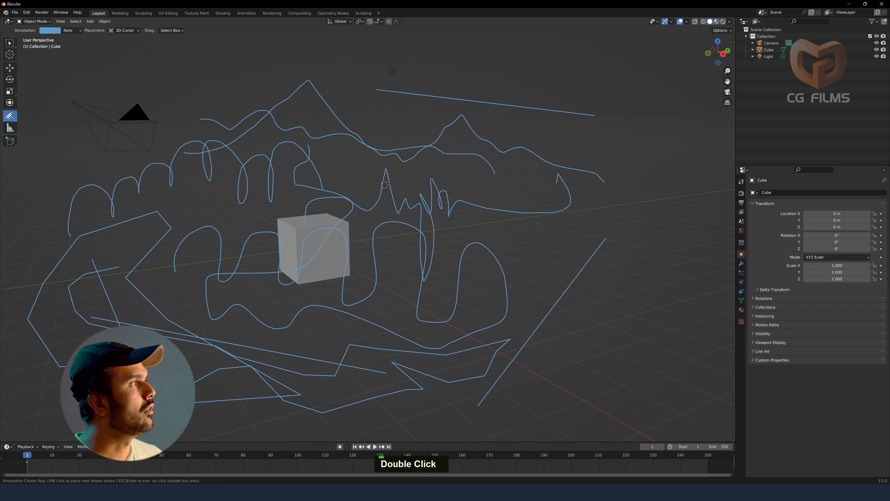
- Erase parts of the annotation strokes all around the cube with the Annotate Eraser
{"action": "left_click", "coordinate": [10, 116]}
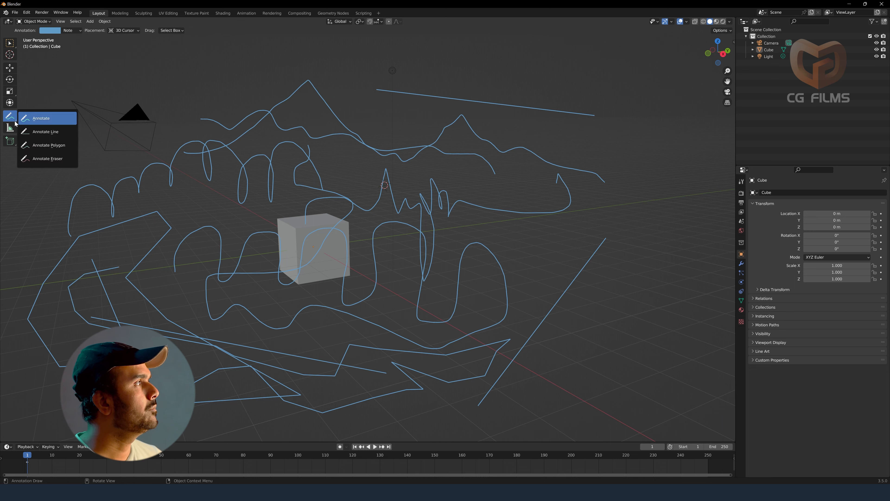
{"action": "left_click", "coordinate": [49, 154]}
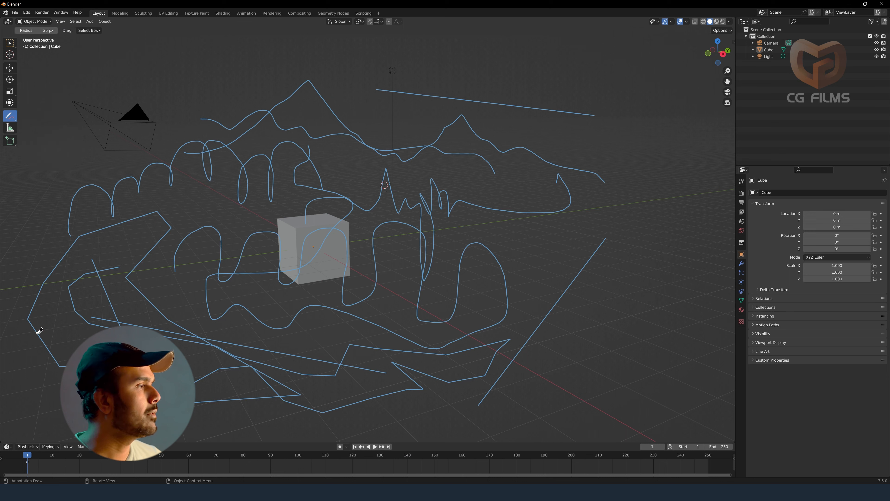
{"action": "mouse_move", "coordinate": [163, 332]}
{"action": "left_mouse_down"}
{"action": "mouse_move", "coordinate": [276, 353]}
{"action": "mouse_move", "coordinate": [391, 361]}
{"action": "mouse_move", "coordinate": [445, 309]}
{"action": "mouse_move", "coordinate": [381, 254]}
{"action": "mouse_move", "coordinate": [328, 179]}
{"action": "mouse_move", "coordinate": [154, 114]}
{"action": "mouse_move", "coordinate": [131, 261]}
{"action": "mouse_move", "coordinate": [218, 318]}
{"action": "mouse_move", "coordinate": [478, 268]}
{"action": "mouse_move", "coordinate": [393, 103]}
{"action": "mouse_move", "coordinate": [481, 255]}
{"action": "mouse_move", "coordinate": [383, 308]}
{"action": "left_mouse_up"}
{"action": "double_click", "coordinate": [334, 373]}
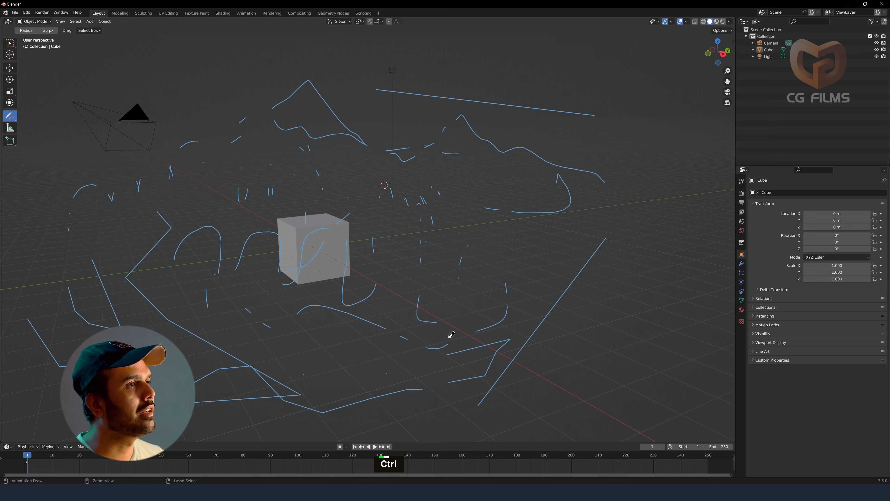
- Undo the erasing passes over the annotation strokes
{"action": "key", "text": "ctrl+z"}
{"action": "key", "text": "ctrl+z"}
{"action": "key", "text": "space"}
{"action": "key", "text": "space"}
{"action": "key", "text": "space"}
{"action": "key", "text": "space"}
{"action": "key", "text": "space"}
{"action": "key", "text": "space"}
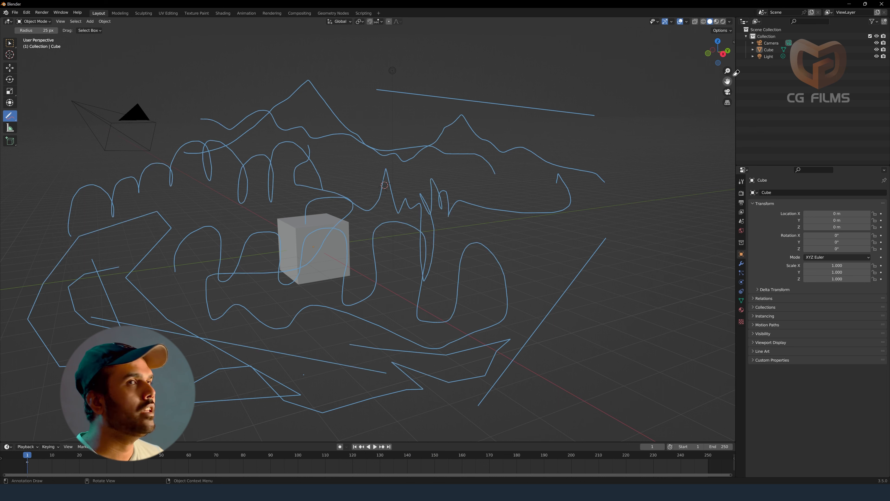
- Open the annotation layer settings in the viewport sidebar and switch the Note layer's visibility off and on
{"action": "left_click", "coordinate": [734, 42]}
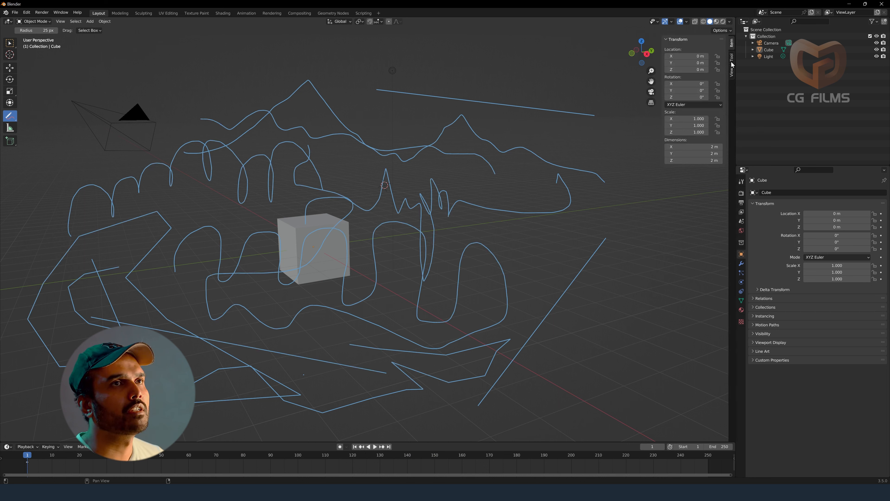
{"action": "left_click", "coordinate": [732, 75]}
{"action": "left_click", "coordinate": [669, 221]}
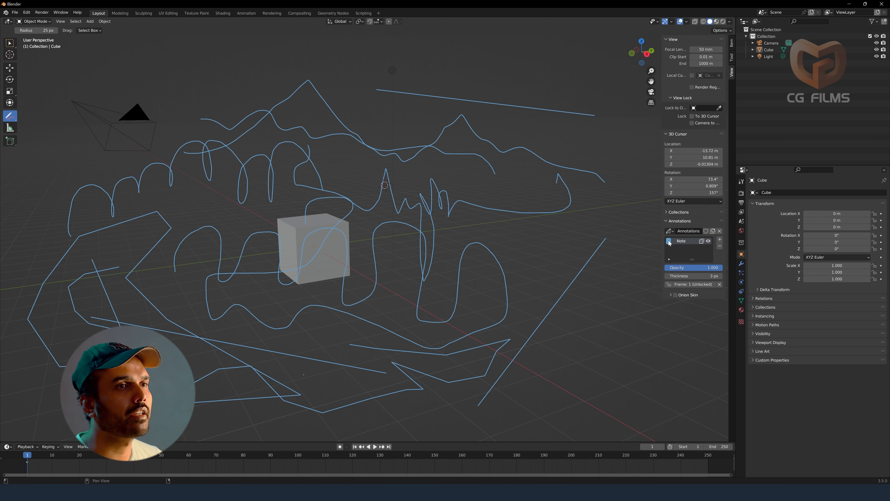
{"action": "left_click", "coordinate": [709, 241]}
{"action": "left_click", "coordinate": [708, 241]}
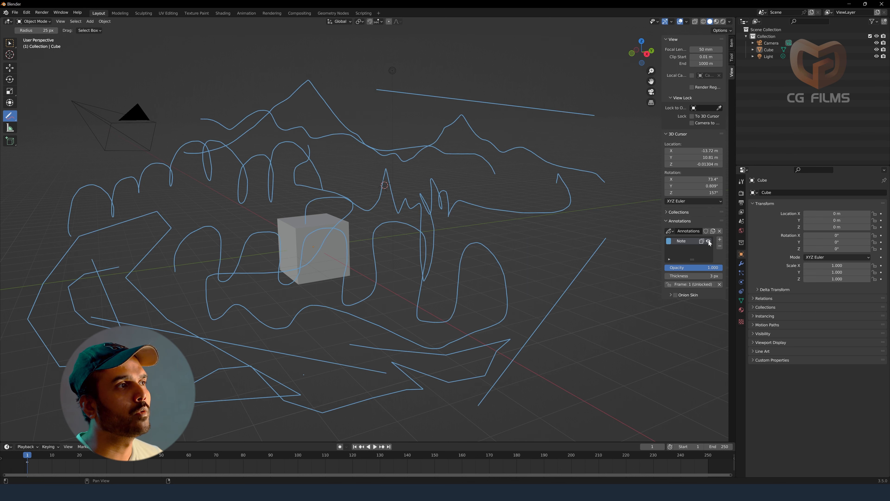
{"action": "left_click", "coordinate": [709, 241]}
{"action": "left_click", "coordinate": [708, 242]}
- Change the Note annotation layer's colour to orange and set its thickness to 4 px
{"action": "left_click", "coordinate": [669, 241]}
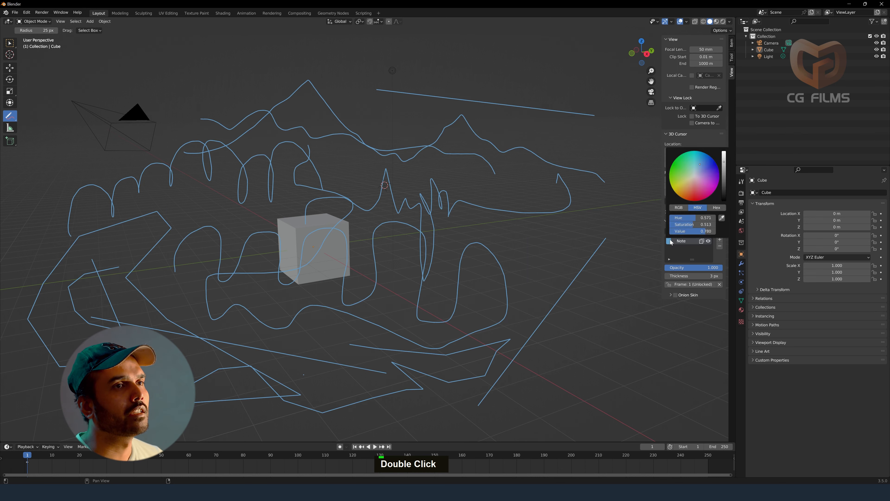
{"action": "mouse_move", "coordinate": [696, 184]}
{"action": "left_mouse_down"}
{"action": "mouse_move", "coordinate": [687, 193]}
{"action": "mouse_move", "coordinate": [696, 198]}
{"action": "mouse_move", "coordinate": [678, 194]}
{"action": "left_mouse_up"}
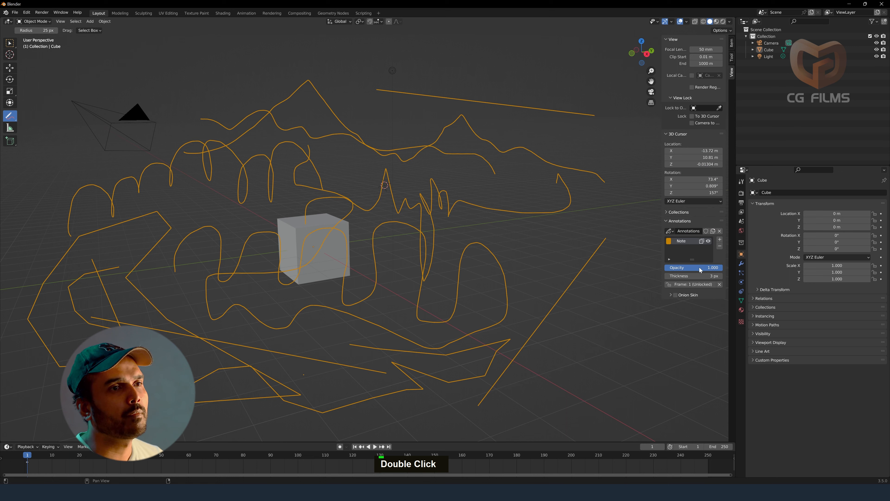
{"action": "mouse_move", "coordinate": [703, 269]}
{"action": "left_mouse_down"}
{"action": "mouse_move", "coordinate": [650, 269]}
{"action": "mouse_move", "coordinate": [723, 268]}
{"action": "mouse_move", "coordinate": [727, 276]}
{"action": "mouse_move", "coordinate": [703, 276]}
{"action": "left_mouse_up"}
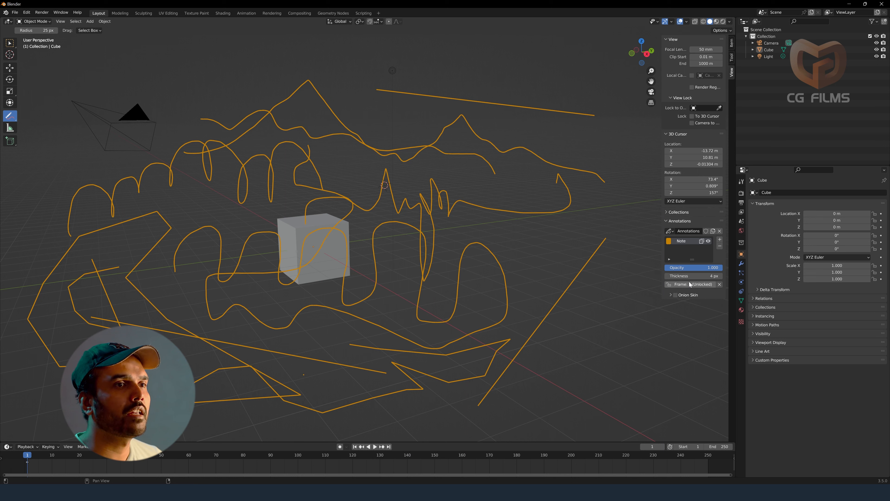
- Erase parts of the orange strokes beside and in front of the cube with the Annotate Eraser
{"action": "key", "text": "ctrl+shift+z"}
{"action": "key", "text": "ctrl+shift+z"}
{"action": "key", "text": "ctrl+shift+z"}
{"action": "key", "text": "ctrl+shift+z"}
{"action": "key", "text": "ctrl+z"}
{"action": "mouse_move", "coordinate": [350, 361]}
{"action": "left_mouse_down"}
{"action": "mouse_move", "coordinate": [298, 321]}
{"action": "mouse_move", "coordinate": [171, 273]}
{"action": "mouse_move", "coordinate": [147, 290]}
{"action": "mouse_move", "coordinate": [287, 410]}
{"action": "mouse_move", "coordinate": [593, 371]}
{"action": "left_mouse_up"}
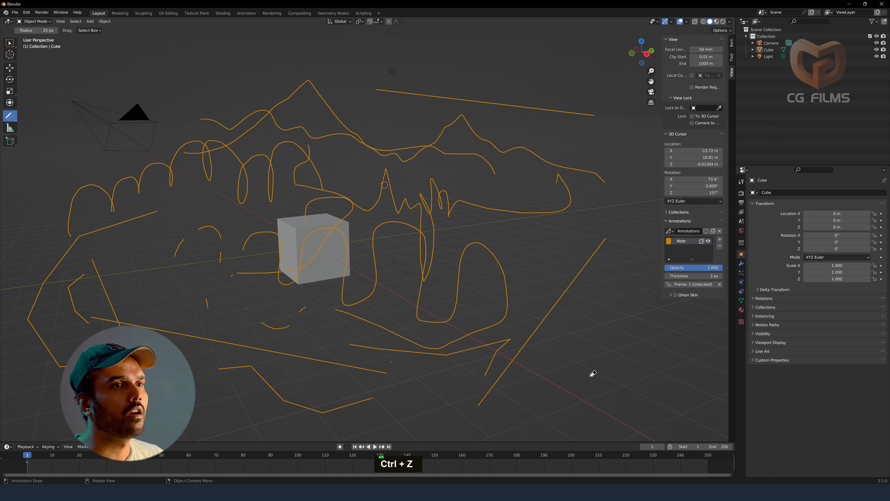
- Add a new annotation layer and draw a blue wavy freehand stroke on it in front of the cube
{"action": "left_click", "coordinate": [720, 240]}
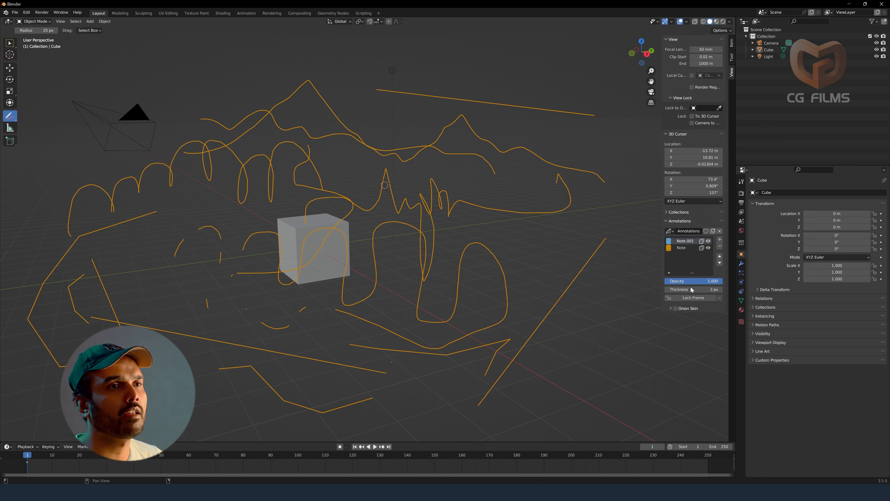
{"action": "left_click_drag", "start_coordinate": [11, 122], "coordinate": [46, 116]}
{"action": "mouse_move", "coordinate": [139, 279]}
{"action": "left_mouse_down"}
{"action": "mouse_move", "coordinate": [189, 310]}
{"action": "mouse_move", "coordinate": [311, 336]}
{"action": "mouse_move", "coordinate": [622, 338]}
{"action": "left_mouse_up"}
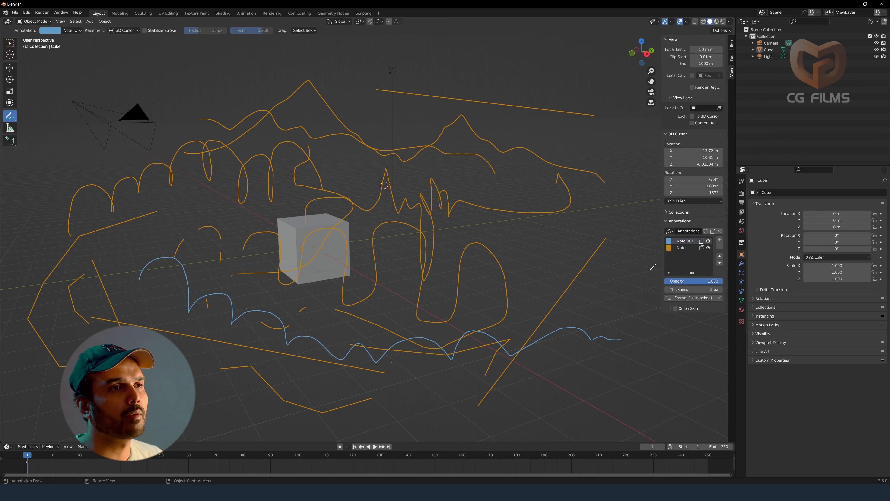
{"action": "double_click", "coordinate": [720, 240]}
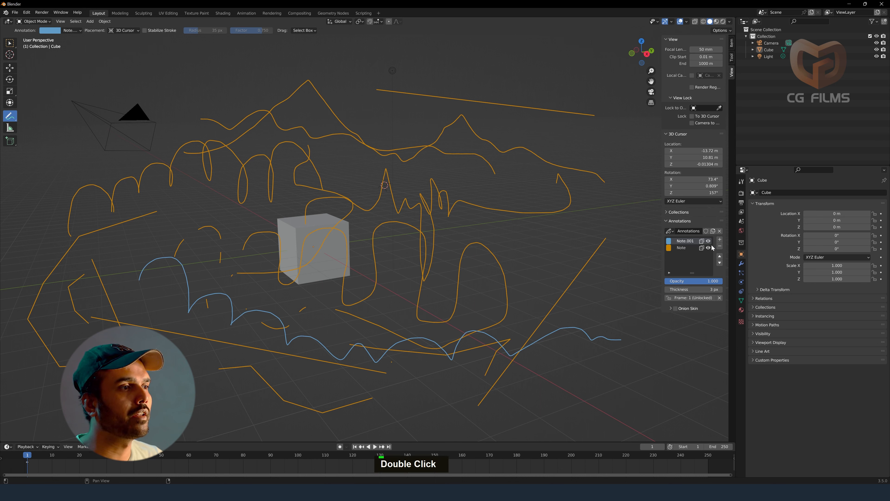
- Add another annotation layer in red-orange, draw a short freehand test stroke on it and undo the stroke
{"action": "left_click", "coordinate": [52, 32]}
{"action": "left_click", "coordinate": [58, 85]}
{"action": "left_click_drag", "start_coordinate": [58, 85], "coordinate": [59, 86]}
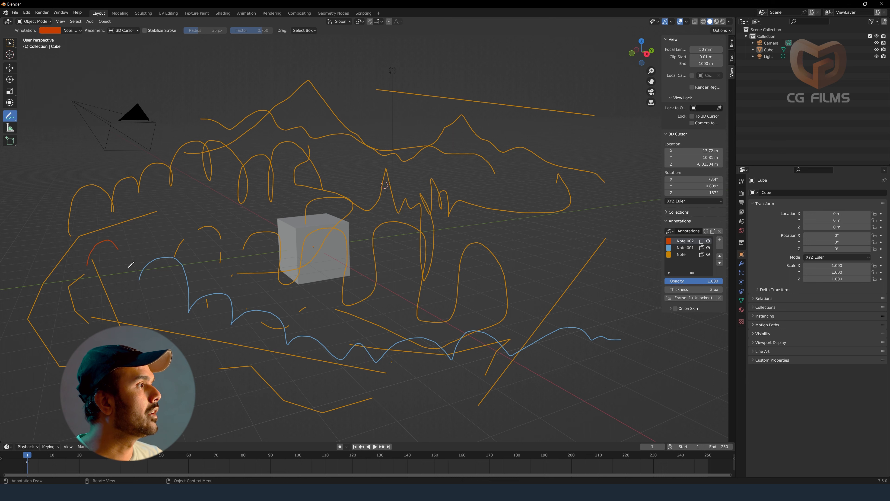
{"action": "key", "text": "ctrl+z"}
- Enable Stabilize Stroke and draw a long, winding red-orange freehand stroke around the blue stroke in front of the cube
{"action": "left_click", "coordinate": [145, 31]}
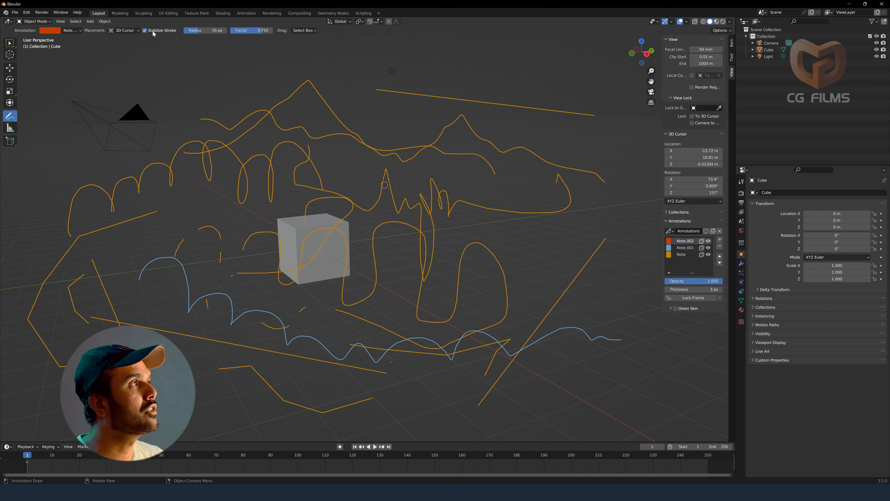
{"action": "mouse_move", "coordinate": [66, 154]}
{"action": "left_mouse_down"}
{"action": "mouse_move", "coordinate": [9, 210]}
{"action": "mouse_move", "coordinate": [96, 218]}
{"action": "mouse_move", "coordinate": [161, 253]}
{"action": "left_mouse_up"}
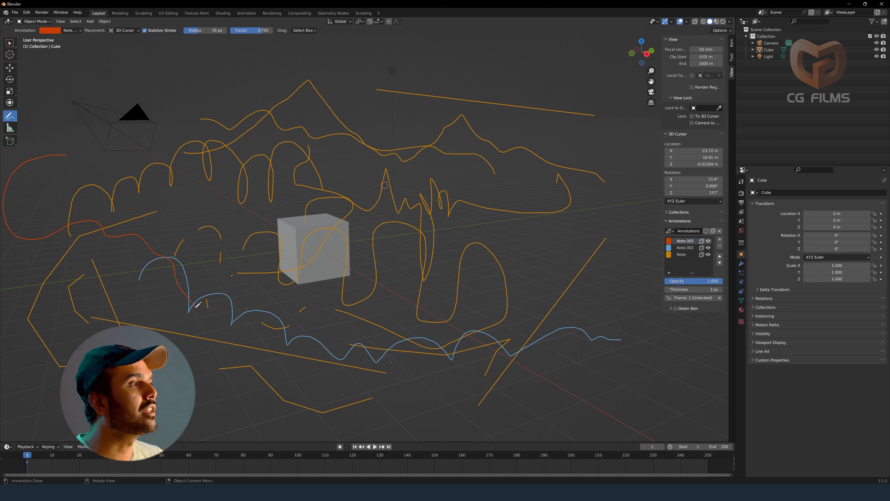
{"action": "mouse_move", "coordinate": [276, 350]}
{"action": "left_mouse_down"}
{"action": "mouse_move", "coordinate": [300, 372]}
{"action": "mouse_move", "coordinate": [421, 377]}
{"action": "mouse_move", "coordinate": [431, 322]}
{"action": "left_mouse_up"}
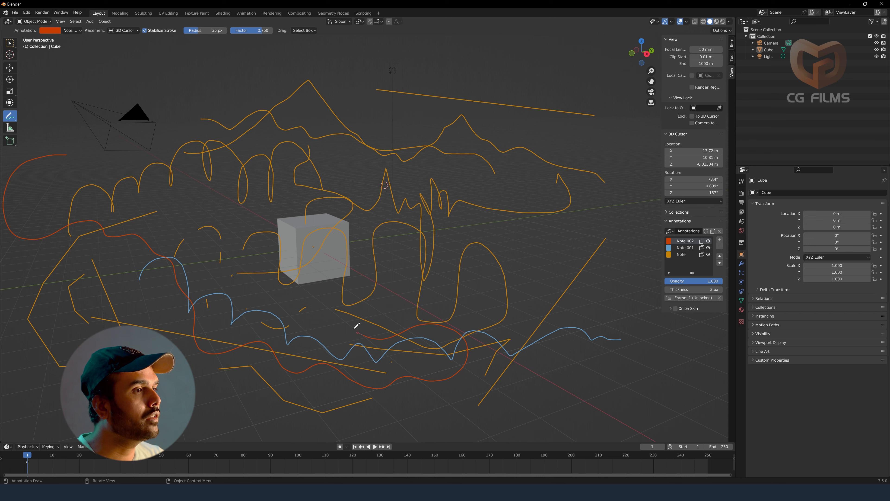
{"action": "left_click_drag", "start_coordinate": [291, 306], "coordinate": [228, 282]}
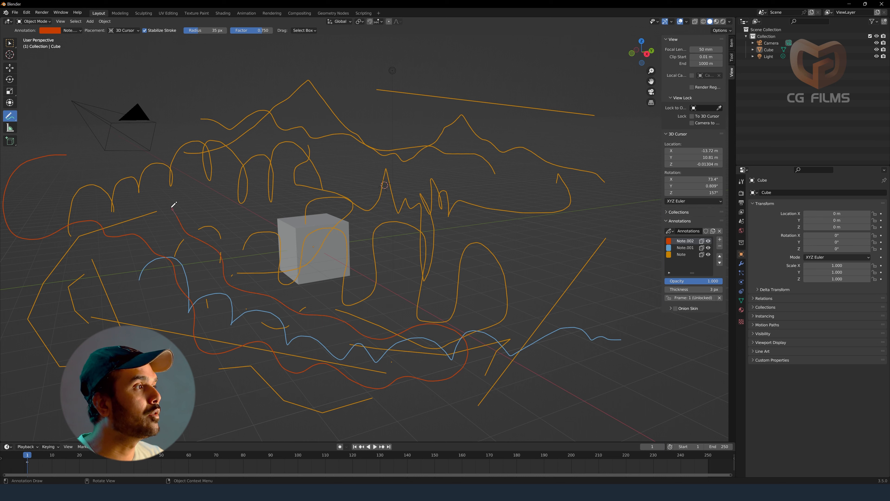
{"action": "mouse_move", "coordinate": [173, 205]}
{"action": "left_mouse_down"}
{"action": "mouse_move", "coordinate": [115, 182]}
{"action": "mouse_move", "coordinate": [99, 154]}
{"action": "mouse_move", "coordinate": [70, 152]}
{"action": "left_mouse_up"}
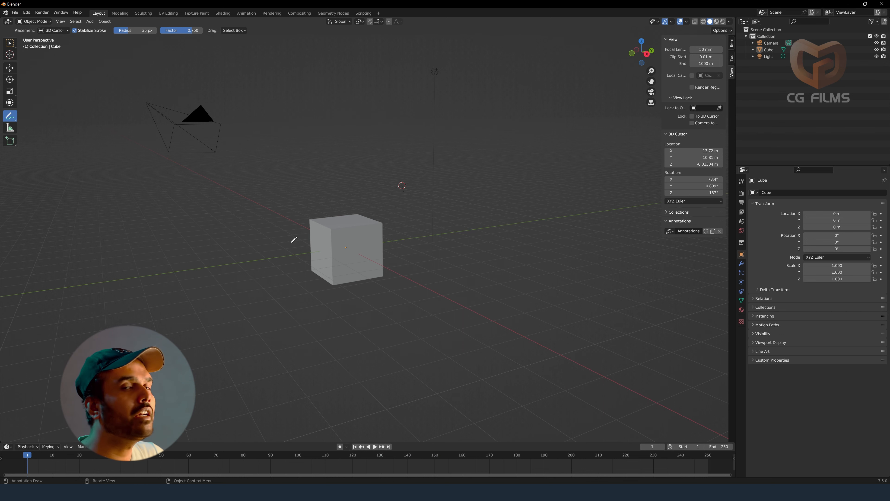
- Try a short stabilized wavy stroke just behind the cube and undo it
{"action": "middle_click_drag", "start_coordinate": [294, 241], "coordinate": [318, 239]}
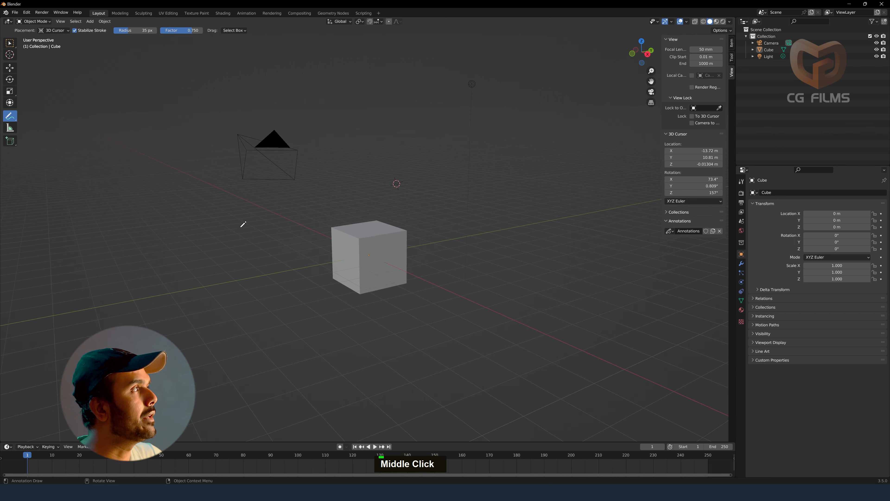
{"action": "mouse_move", "coordinate": [221, 217]}
{"action": "left_mouse_down"}
{"action": "mouse_move", "coordinate": [279, 220]}
{"action": "mouse_move", "coordinate": [365, 203]}
{"action": "left_mouse_up"}
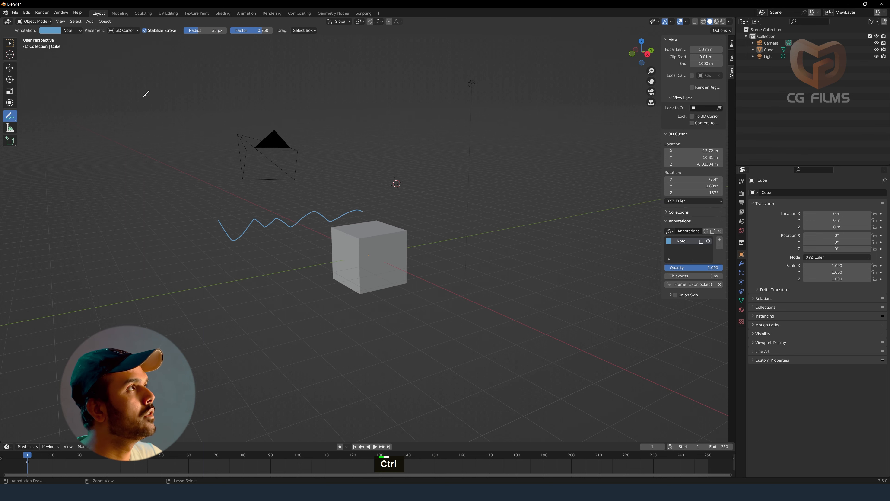
{"action": "key", "text": "ctrl+z"}
- Disable Stabilize Stroke and draw a long wavy freehand stroke passing across the cube's upper edge
{"action": "left_click", "coordinate": [75, 31]}
{"action": "mouse_move", "coordinate": [175, 206]}
{"action": "left_mouse_down"}
{"action": "mouse_move", "coordinate": [223, 219]}
{"action": "mouse_move", "coordinate": [331, 205]}
{"action": "mouse_move", "coordinate": [434, 240]}
{"action": "left_mouse_up"}
{"action": "mouse_move", "coordinate": [479, 265]}
{"action": "middle_mouse_down"}
{"action": "mouse_move", "coordinate": [414, 262]}
{"action": "mouse_move", "coordinate": [483, 264]}
{"action": "middle_mouse_up"}
- Set the annotation placement to View and draw freehand strokes in the empty area in front of the cube
{"action": "left_click", "coordinate": [115, 31]}
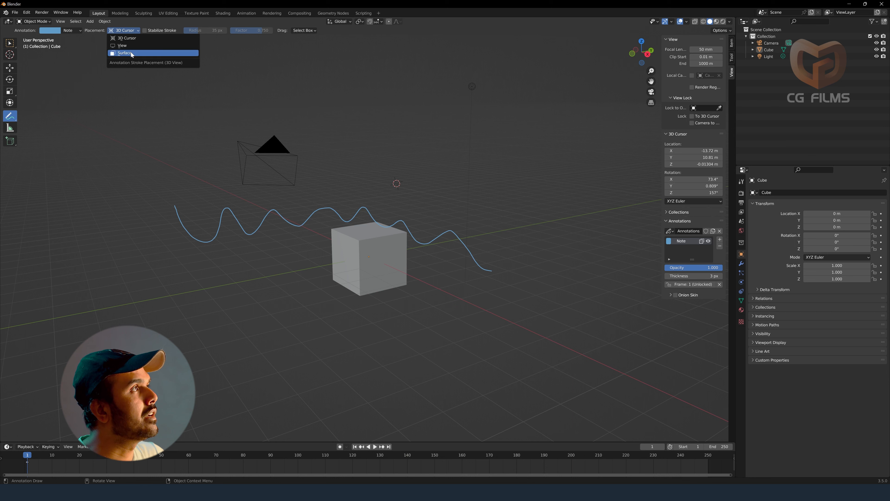
{"action": "left_click", "coordinate": [122, 45]}
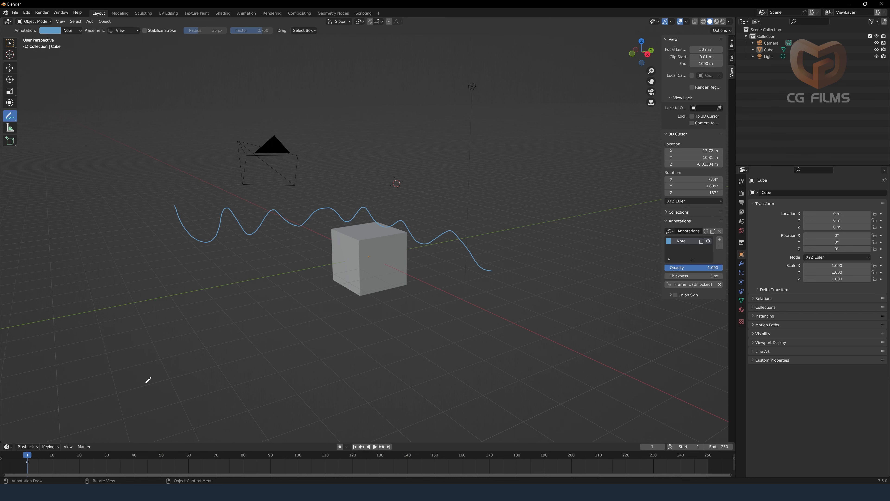
{"action": "mouse_move", "coordinate": [96, 363]}
{"action": "left_mouse_down"}
{"action": "mouse_move", "coordinate": [75, 388]}
{"action": "mouse_move", "coordinate": [121, 395]}
{"action": "mouse_move", "coordinate": [142, 367]}
{"action": "mouse_move", "coordinate": [160, 362]}
{"action": "mouse_move", "coordinate": [159, 379]}
{"action": "mouse_move", "coordinate": [164, 388]}
{"action": "mouse_move", "coordinate": [165, 365]}
{"action": "mouse_move", "coordinate": [172, 390]}
{"action": "left_mouse_up"}
{"action": "mouse_move", "coordinate": [175, 376]}
{"action": "left_mouse_down"}
{"action": "mouse_move", "coordinate": [187, 385]}
{"action": "mouse_move", "coordinate": [213, 366]}
{"action": "mouse_move", "coordinate": [225, 399]}
{"action": "left_mouse_up"}
{"action": "mouse_move", "coordinate": [448, 345]}
{"action": "middle_mouse_down"}
{"action": "mouse_move", "coordinate": [385, 330]}
{"action": "mouse_move", "coordinate": [433, 347]}
{"action": "mouse_move", "coordinate": [413, 362]}
{"action": "mouse_move", "coordinate": [442, 359]}
{"action": "mouse_move", "coordinate": [407, 359]}
{"action": "mouse_move", "coordinate": [431, 359]}
{"action": "mouse_move", "coordinate": [417, 360]}
{"action": "mouse_move", "coordinate": [441, 347]}
{"action": "middle_mouse_up"}
- Undo the freehand strokes drawn with View placement
{"action": "key", "text": "ctrl+z"}
{"action": "key", "text": "ctrl+z"}
{"action": "key", "text": "ctrl+z"}
{"action": "key", "text": "ctrl+z"}
{"action": "key", "text": "ctrl+z"}
{"action": "key", "text": "ctrl+z"}
{"action": "key", "text": "ctrl+z"}
{"action": "key", "text": "ctrl+z"}
- Set the annotation placement to Surface, test a freehand stroke running from the floor onto the cube's faces, and undo it
{"action": "left_click", "coordinate": [128, 32]}
{"action": "left_click", "coordinate": [123, 52]}
{"action": "mouse_move", "coordinate": [332, 358]}
{"action": "middle_mouse_down"}
{"action": "mouse_move", "coordinate": [339, 345]}
{"action": "mouse_move", "coordinate": [255, 362]}
{"action": "middle_mouse_up"}
{"action": "left_click_drag", "start_coordinate": [196, 353], "coordinate": [361, 252]}
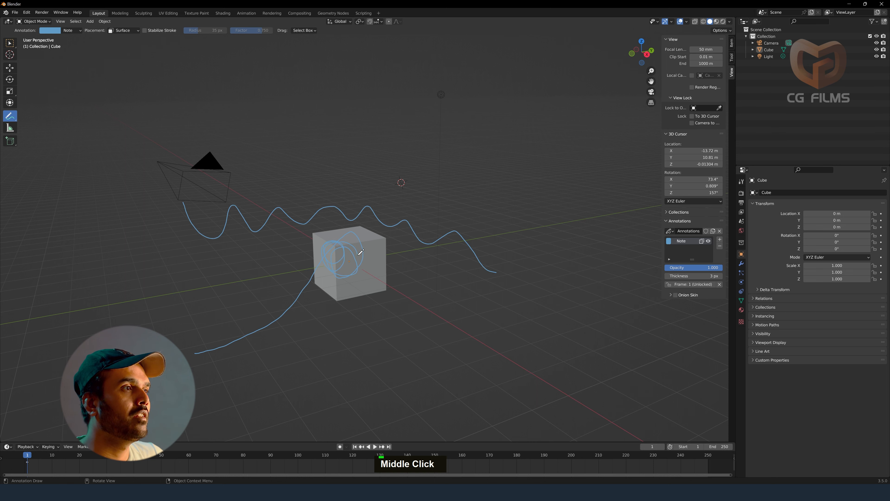
{"action": "mouse_move", "coordinate": [449, 292]}
{"action": "middle_mouse_down"}
{"action": "mouse_move", "coordinate": [418, 299]}
{"action": "mouse_move", "coordinate": [459, 286]}
{"action": "mouse_move", "coordinate": [451, 382]}
{"action": "middle_mouse_up"}
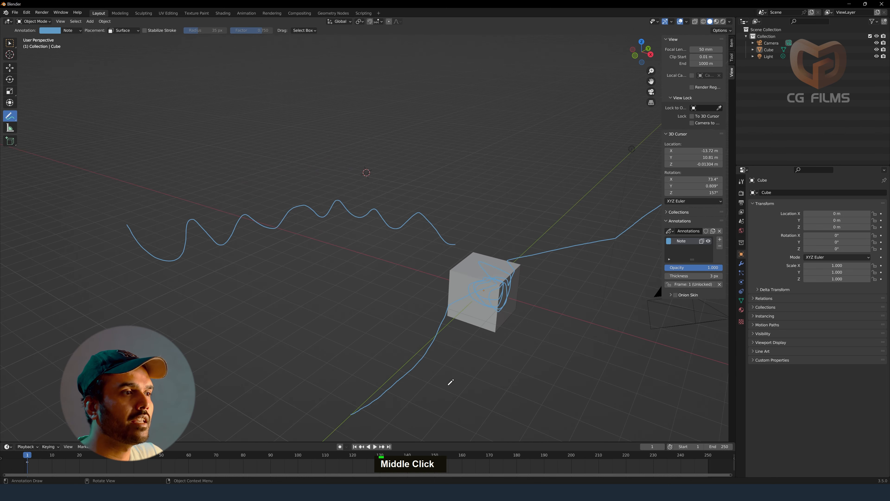
{"action": "key", "text": "ctrl+z"}
- Delete all objects in the scene and switch to the right orthographic view
{"action": "middle_click_drag", "start_coordinate": [487, 269], "coordinate": [403, 253]}
{"action": "middle_click_drag", "start_coordinate": [404, 253], "coordinate": [382, 305], "text": "shift"}
{"action": "middle_click_drag", "start_coordinate": [382, 305], "coordinate": [361, 357], "text": "shift"}
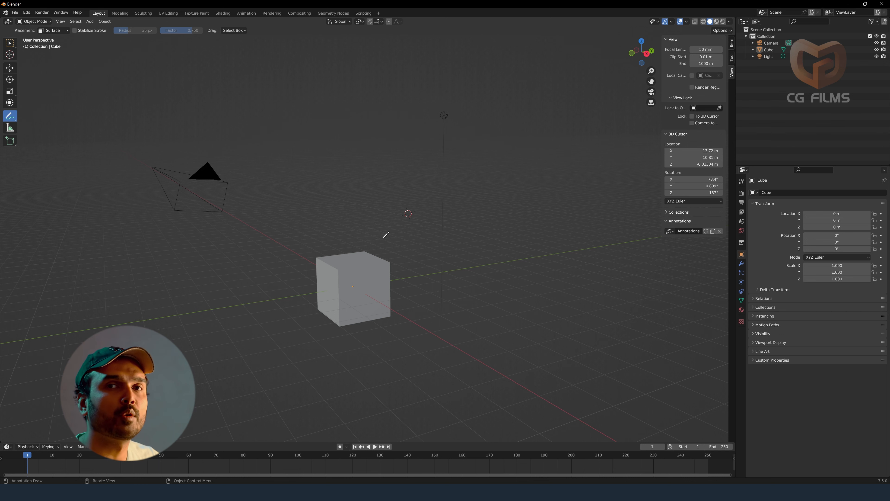
{"action": "middle_click_drag", "start_coordinate": [352, 239], "coordinate": [370, 240], "text": "shift"}
{"action": "middle_click_drag", "start_coordinate": [320, 227], "coordinate": [334, 230], "text": "shift"}
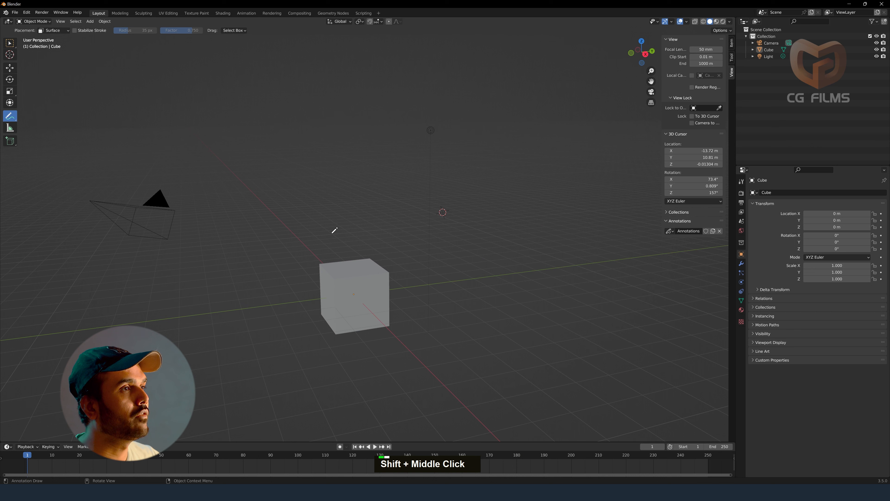
{"action": "key", "text": "a"}
{"action": "key", "text": "Delete"}
{"action": "key", "text": "KP_3"}
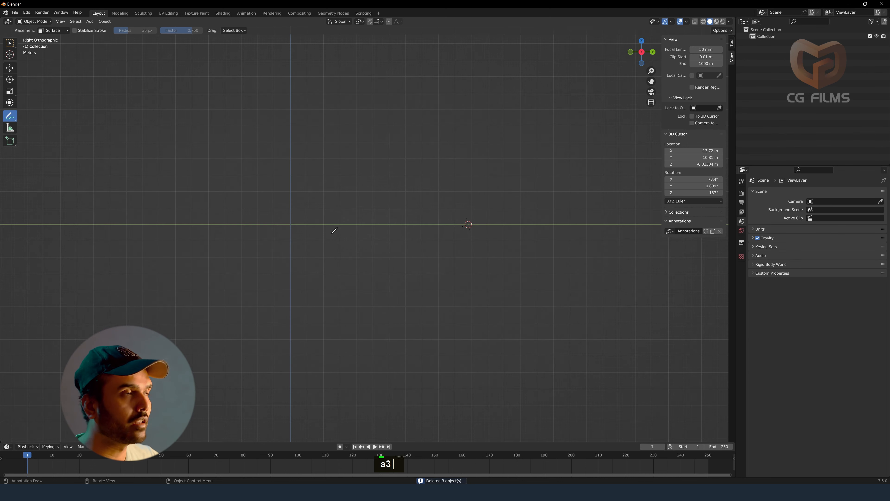
{"action": "middle_click_drag", "start_coordinate": [282, 216], "coordinate": [302, 271], "text": "shift"}
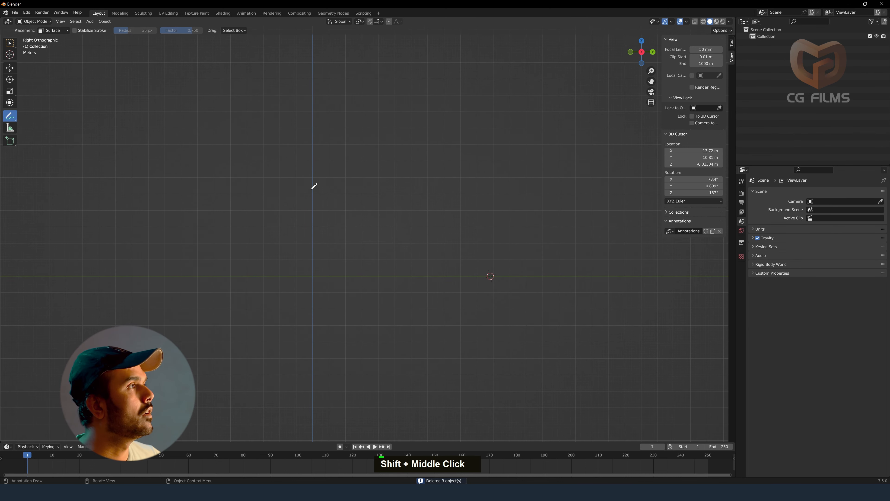
- Draw a descending staircase profile with the Annotate Line tool and rename its annotation layer to Stairs
{"action": "mouse_move", "coordinate": [12, 119]}
{"action": "left_mouse_down"}
{"action": "mouse_move", "coordinate": [42, 129]}
{"action": "mouse_move", "coordinate": [31, 131]}
{"action": "left_mouse_up"}
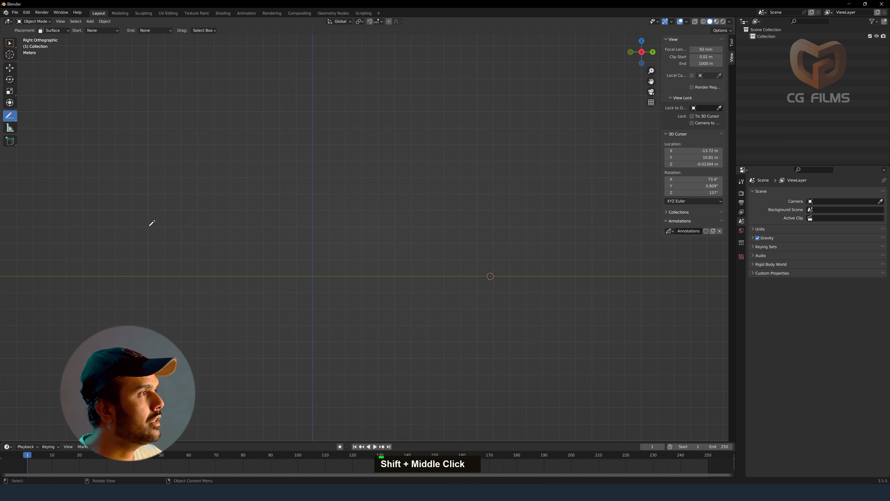
{"action": "mouse_move", "coordinate": [152, 223]}
{"action": "left_mouse_down"}
{"action": "mouse_move", "coordinate": [332, 223]}
{"action": "mouse_move", "coordinate": [331, 242]}
{"action": "mouse_move", "coordinate": [356, 245]}
{"action": "mouse_move", "coordinate": [352, 260]}
{"action": "left_mouse_up"}
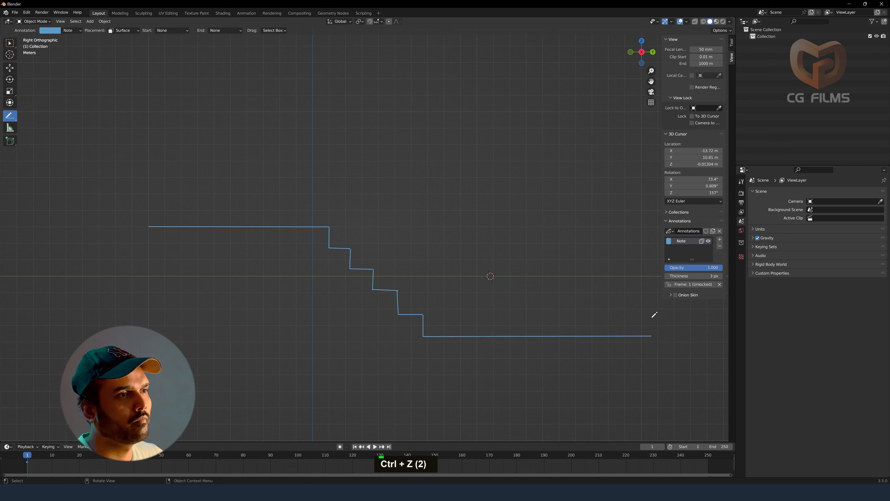
{"action": "double_click", "coordinate": [681, 241]}
{"action": "type", "text": "Stairs"}
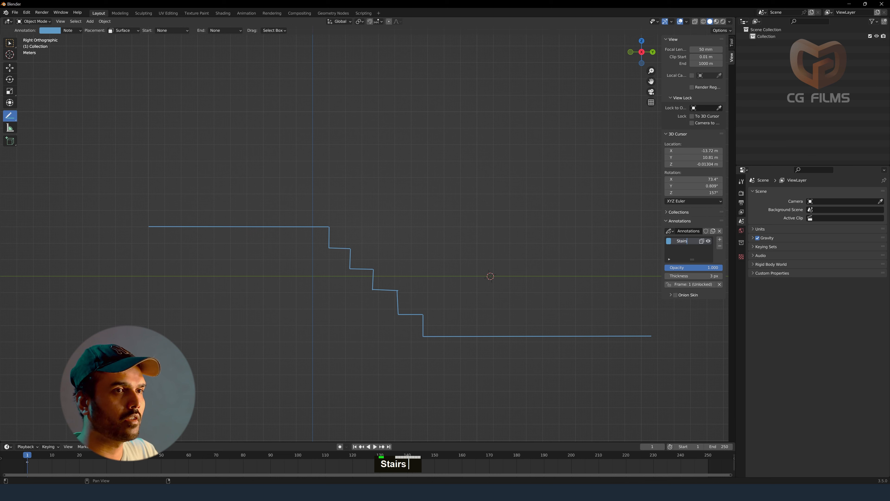
{"action": "key", "text": "Return"}
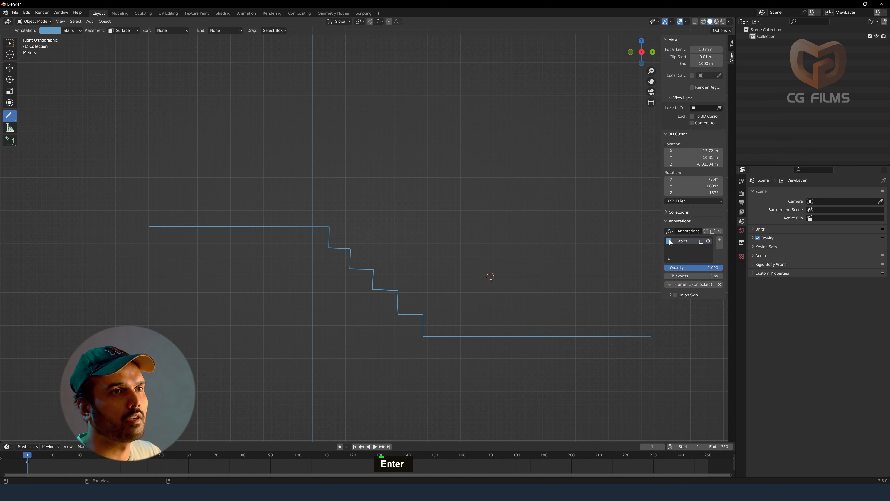
- Change the Stairs annotation layer's colour to orange and set its thickness to 8 px
{"action": "double_click", "coordinate": [670, 241]}
{"action": "left_click_drag", "start_coordinate": [701, 172], "coordinate": [682, 198]}
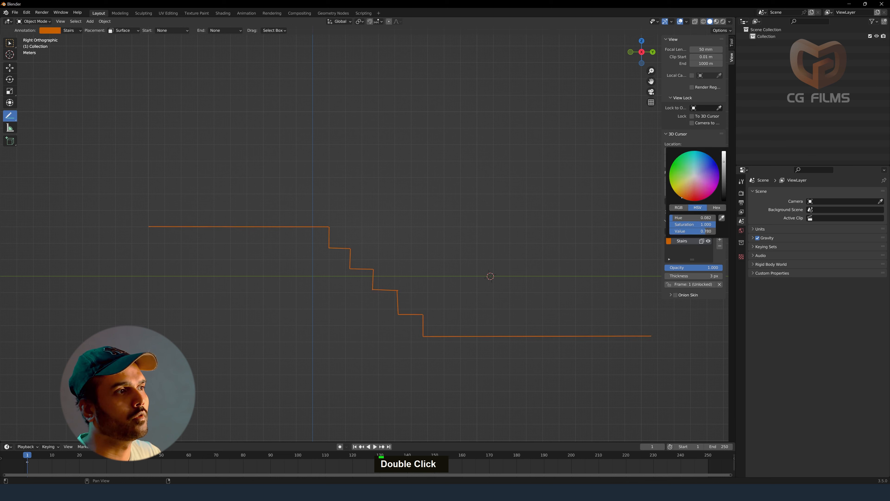
{"action": "middle_click_drag", "start_coordinate": [498, 206], "coordinate": [453, 211], "text": "shift"}
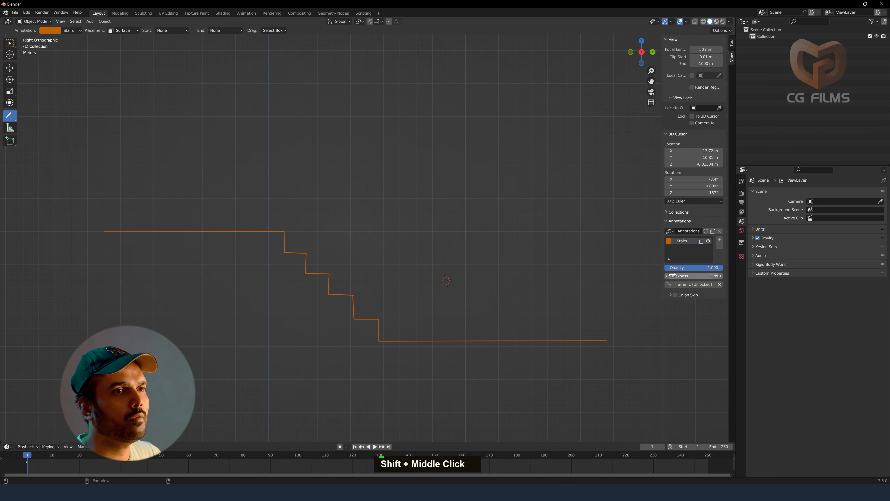
{"action": "left_click_drag", "start_coordinate": [675, 276], "coordinate": [710, 276]}
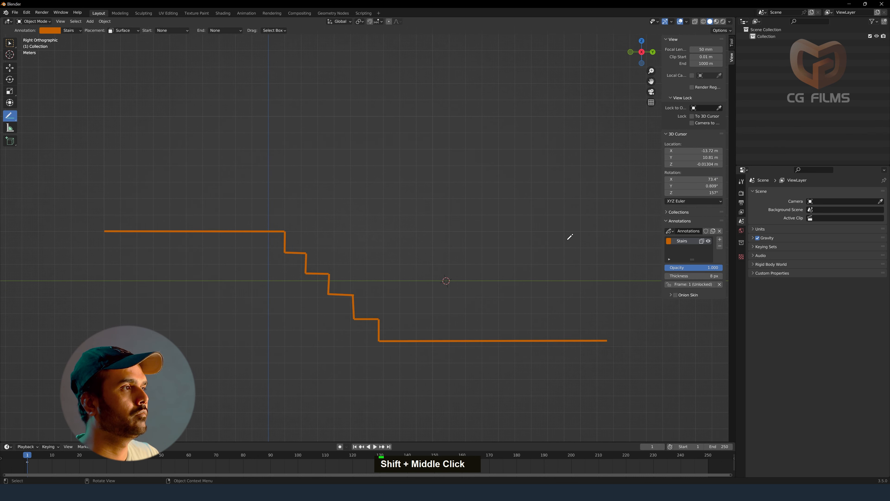
- Add a new annotation layer named Box and draw a freehand square on the staircase's upper landing
{"action": "middle_click_drag", "start_coordinate": [367, 219], "coordinate": [388, 232], "text": "shift"}
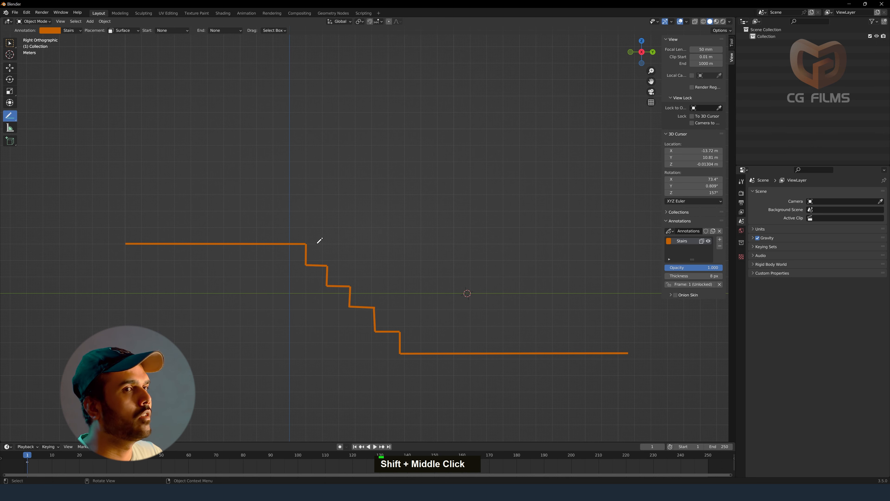
{"action": "left_click", "coordinate": [720, 239]}
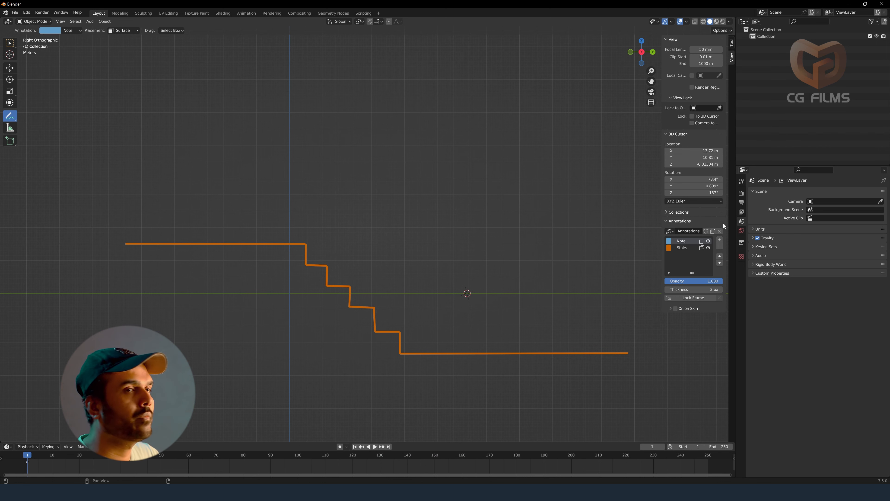
{"action": "double_click", "coordinate": [681, 241]}
{"action": "type", "text": "Box"}
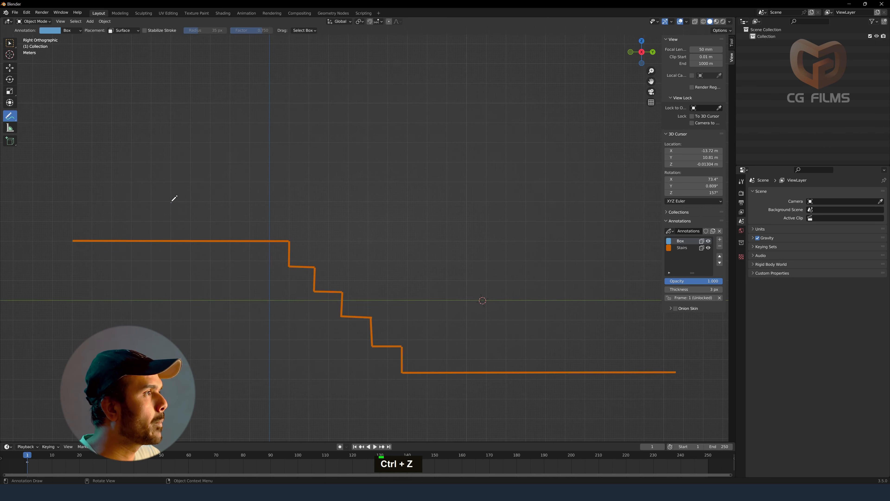
{"action": "mouse_move", "coordinate": [172, 202]}
{"action": "left_mouse_down"}
{"action": "mouse_move", "coordinate": [210, 202]}
{"action": "mouse_move", "coordinate": [211, 233]}
{"action": "mouse_move", "coordinate": [174, 238]}
{"action": "mouse_move", "coordinate": [172, 200]}
{"action": "left_mouse_up"}
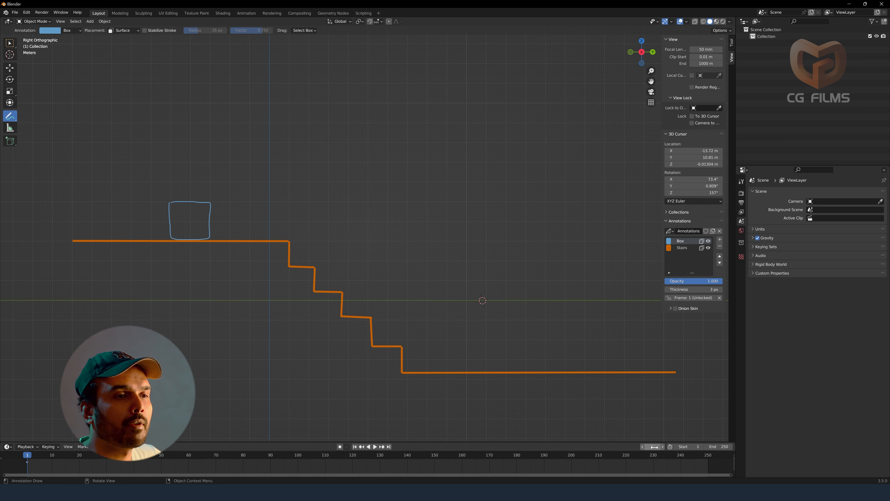
- Advance to frame 2 and draw the freehand box on the upper landing again, slightly closer to the steps
{"action": "mouse_move", "coordinate": [652, 446]}
{"action": "left_mouse_down"}
{"action": "mouse_move", "coordinate": [668, 447]}
{"action": "mouse_move", "coordinate": [642, 447]}
{"action": "mouse_move", "coordinate": [655, 447]}
{"action": "left_mouse_up"}
{"action": "left_click", "coordinate": [643, 446]}
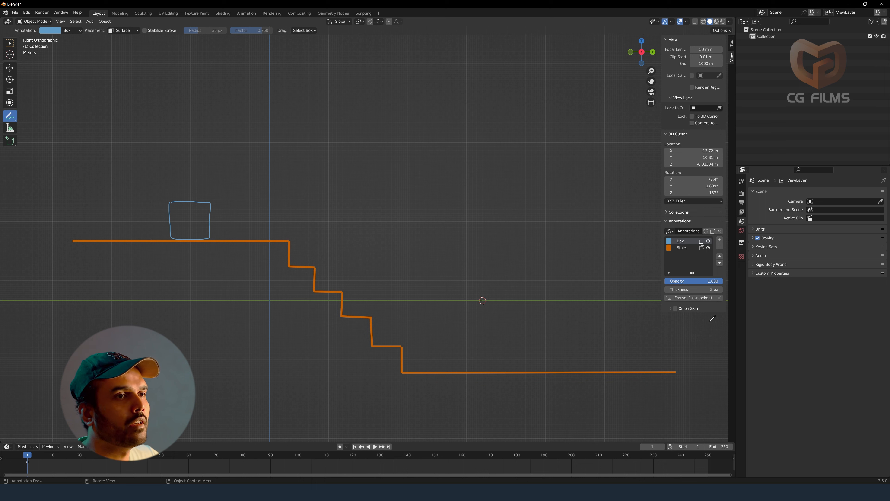
{"action": "left_click", "coordinate": [662, 447]}
{"action": "scroll", "coordinate": [246, 218], "scroll_direction": "up", "scroll_amount": 3}
{"action": "middle_click_drag", "start_coordinate": [211, 221], "coordinate": [401, 203], "text": "shift"}
{"action": "mouse_move", "coordinate": [254, 157]}
{"action": "left_mouse_down"}
{"action": "mouse_move", "coordinate": [321, 160]}
{"action": "mouse_move", "coordinate": [321, 221]}
{"action": "mouse_move", "coordinate": [260, 223]}
{"action": "mouse_move", "coordinate": [250, 183]}
{"action": "mouse_move", "coordinate": [256, 155]}
{"action": "left_mouse_up"}
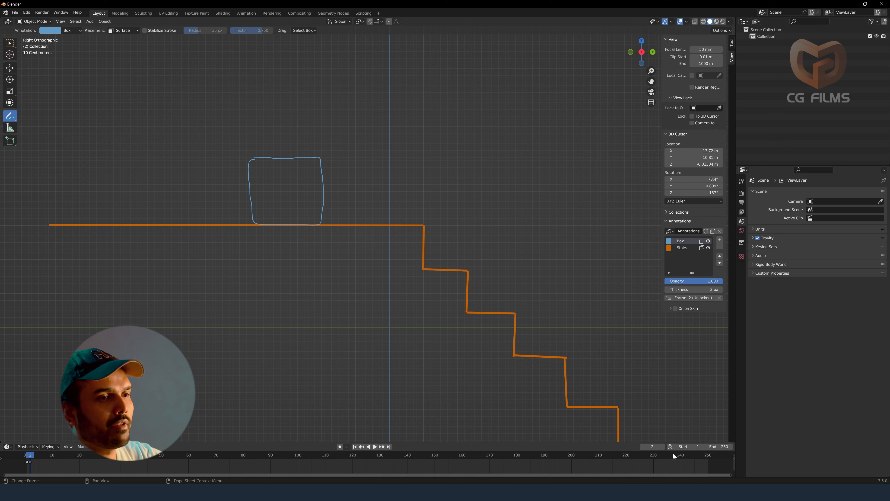
- Step back and forth between frames 1 and 2 to compare the two box drawings
{"action": "left_click", "coordinate": [642, 447]}
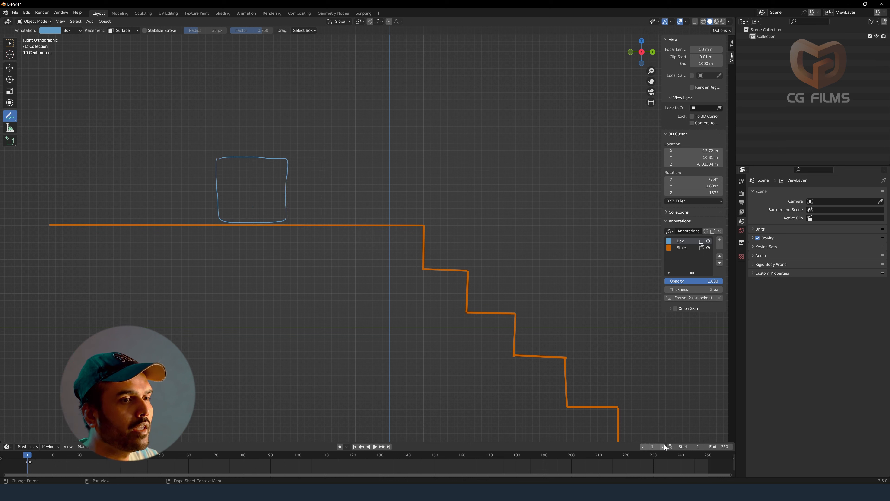
{"action": "left_click", "coordinate": [663, 447]}
{"action": "left_click", "coordinate": [642, 446]}
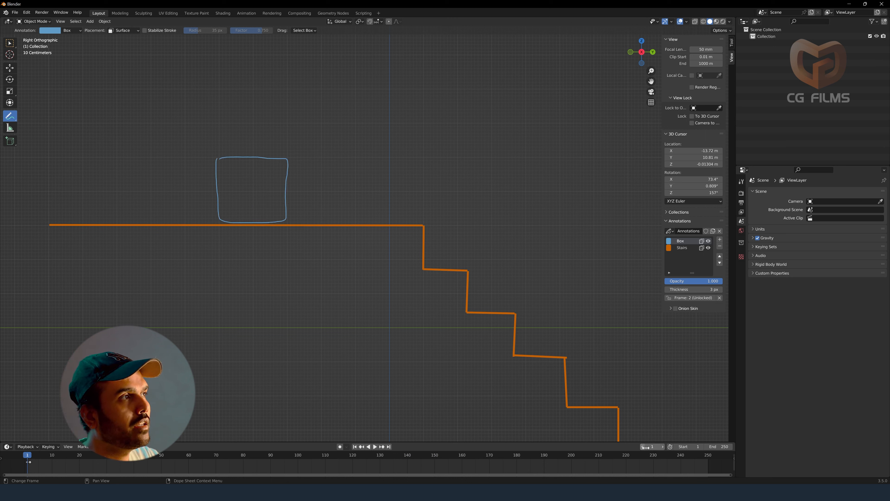
{"action": "left_click", "coordinate": [663, 446]}
{"action": "mouse_move", "coordinate": [554, 378]}
{"action": "middle_mouse_down", "text": "shift"}
{"action": "mouse_move", "coordinate": [501, 322]}
{"action": "mouse_move", "coordinate": [525, 395]}
{"action": "middle_mouse_up", "text": "shift"}
{"action": "key", "text": "Left"}
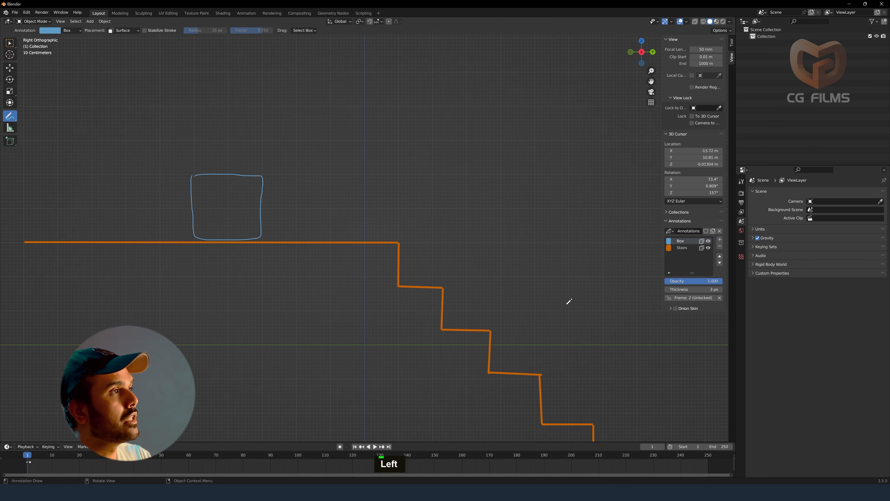
{"action": "key", "text": "Right"}
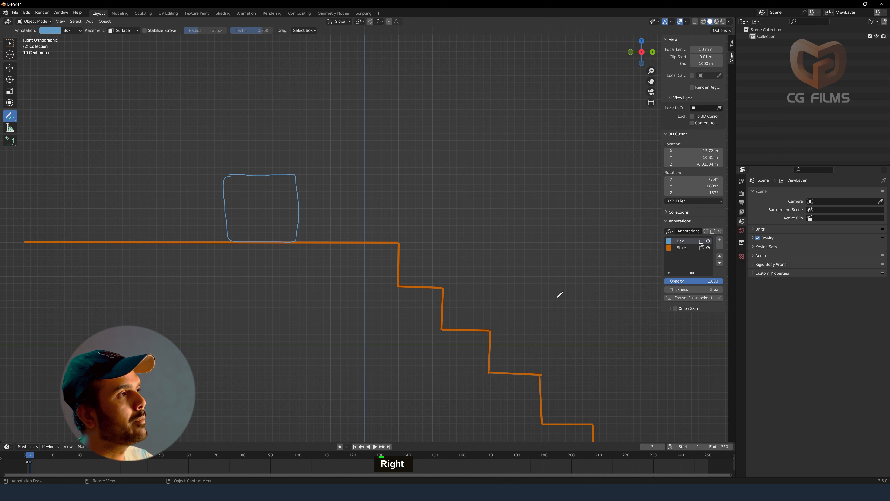
{"action": "key", "text": "Left"}
{"action": "key", "text": "Right"}
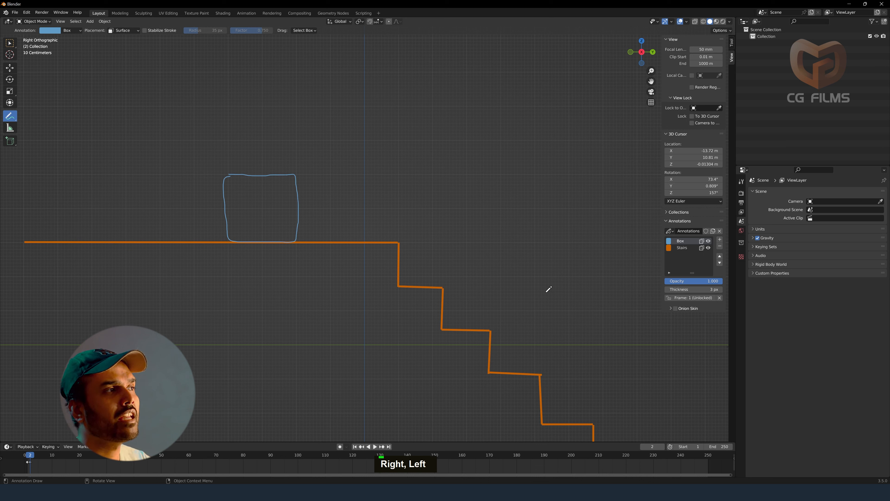
{"action": "key", "text": "Left"}
{"action": "key", "text": "Right"}
{"action": "key", "text": "Left"}
{"action": "key", "text": "Right"}
{"action": "key", "text": "Left"}
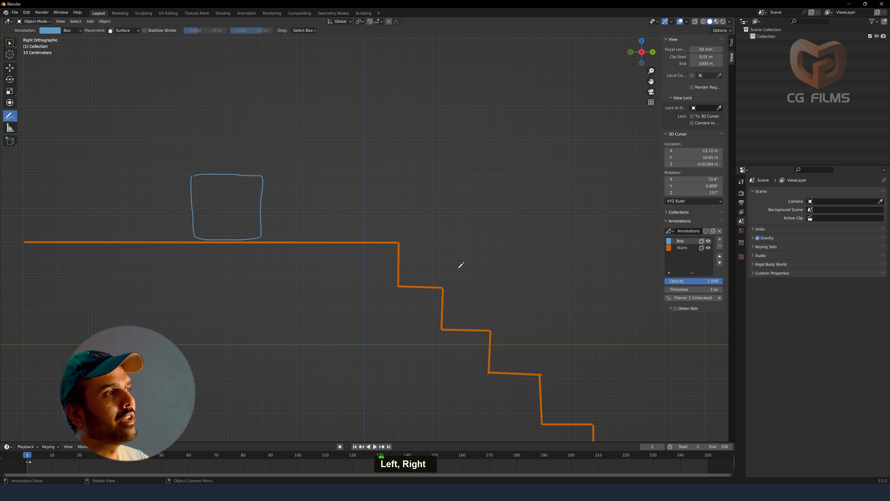
- Advance to frame 3 and draw the freehand box on the upper landing again, closer to the steps than on frame 2
{"action": "key", "text": "Right"}
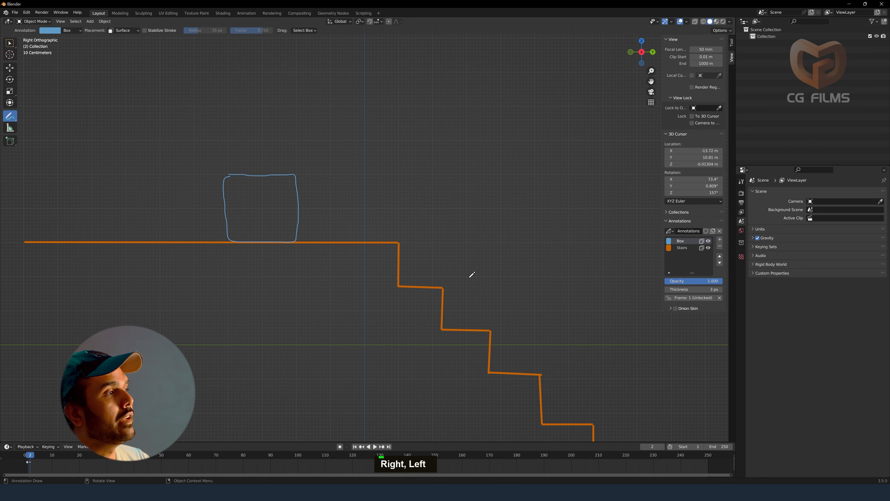
{"action": "key", "text": "Right"}
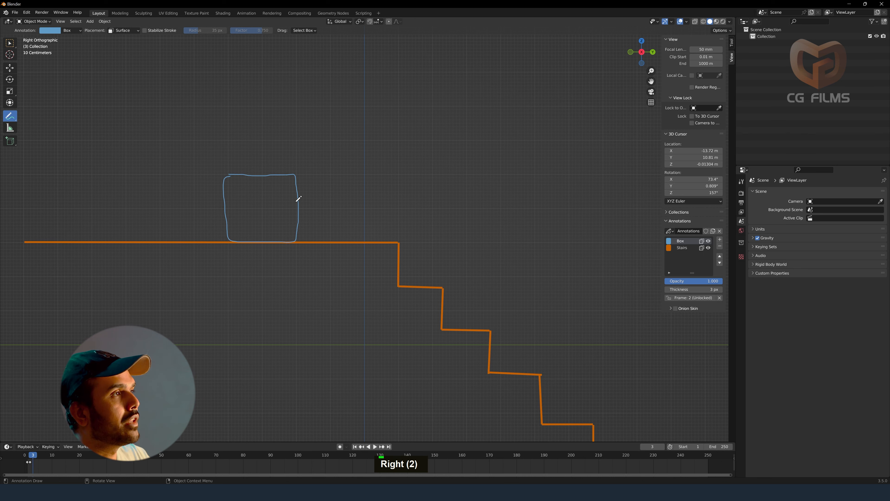
{"action": "middle_click_drag", "start_coordinate": [297, 199], "coordinate": [335, 230], "text": "shift"}
{"action": "scroll", "coordinate": [336, 231], "scroll_direction": "up", "scroll_amount": 2}
{"action": "mouse_move", "coordinate": [291, 179]}
{"action": "left_mouse_down"}
{"action": "mouse_move", "coordinate": [373, 179]}
{"action": "mouse_move", "coordinate": [383, 201]}
{"action": "mouse_move", "coordinate": [381, 257]}
{"action": "mouse_move", "coordinate": [361, 273]}
{"action": "mouse_move", "coordinate": [311, 274]}
{"action": "mouse_move", "coordinate": [292, 261]}
{"action": "mouse_move", "coordinate": [294, 183]}
{"action": "left_mouse_up"}
{"action": "scroll", "coordinate": [378, 269], "scroll_direction": "down", "scroll_amount": 4}
{"action": "middle_click_drag", "start_coordinate": [377, 269], "coordinate": [334, 233], "text": "shift"}
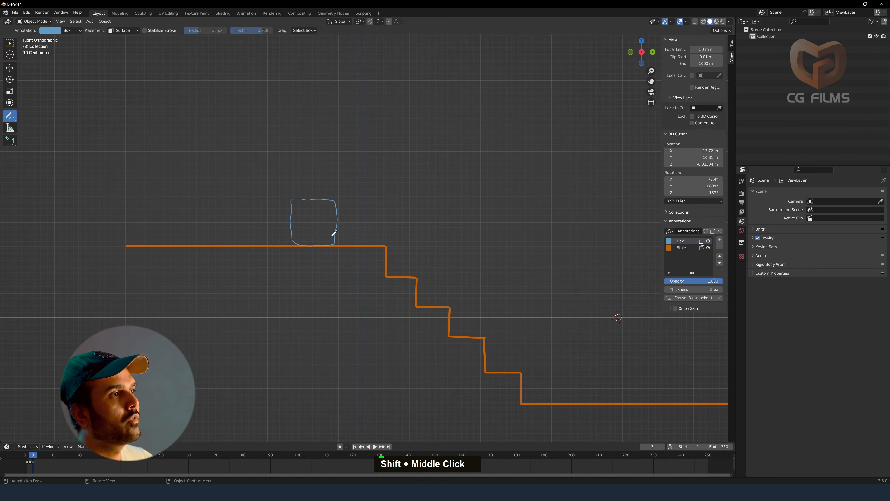
- Step and scrub back through the first three frames to review the box's movement
{"action": "scroll", "coordinate": [386, 274], "scroll_direction": "up", "scroll_amount": 1}
{"action": "key", "text": "Left"}
{"action": "key", "text": "Left"}
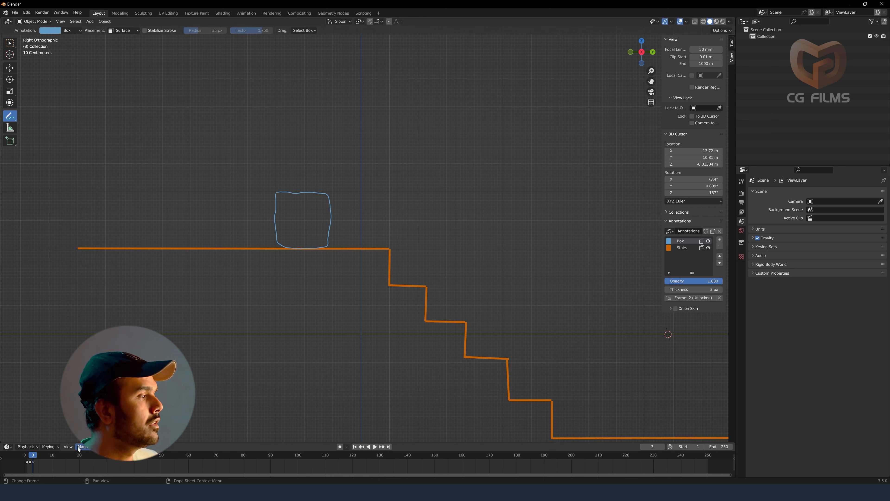
{"action": "left_click_drag", "start_coordinate": [30, 457], "coordinate": [31, 458]}
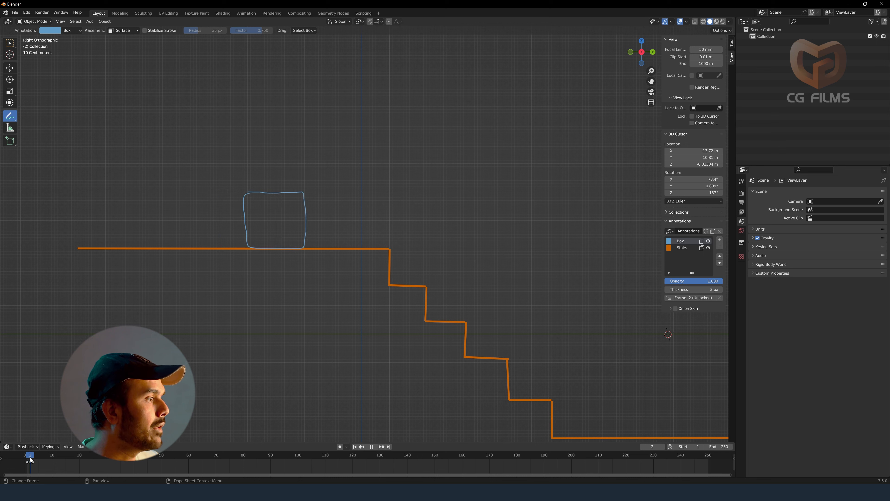
- Enable onion skinning on the Box layer and set it to show 2 frames before and 2 after
{"action": "left_click", "coordinate": [669, 308]}
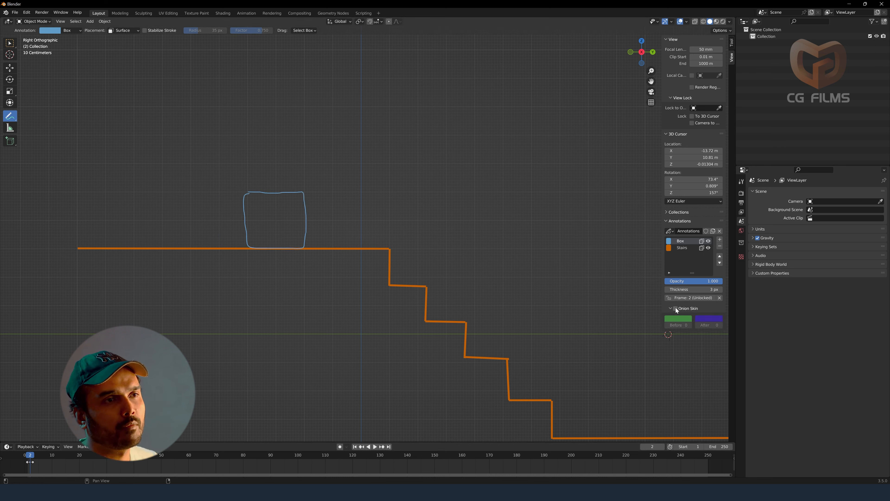
{"action": "left_click", "coordinate": [676, 309]}
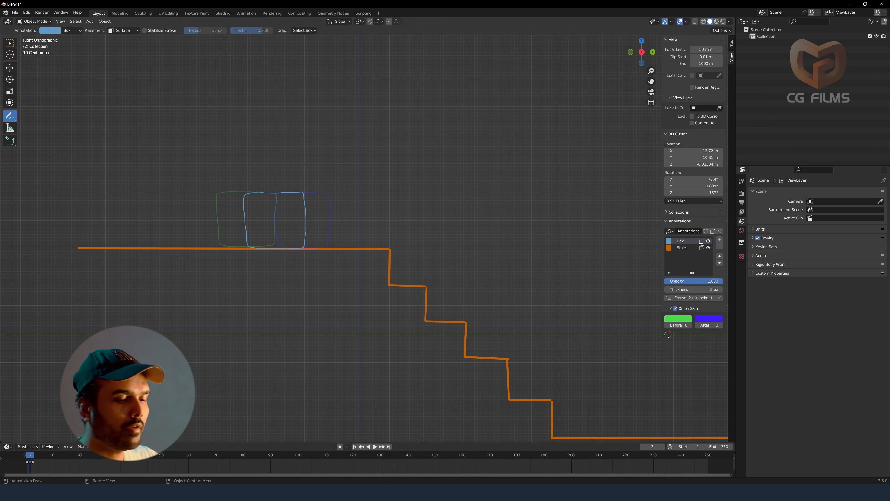
{"action": "key", "text": "Right"}
{"action": "left_click", "coordinate": [690, 325]}
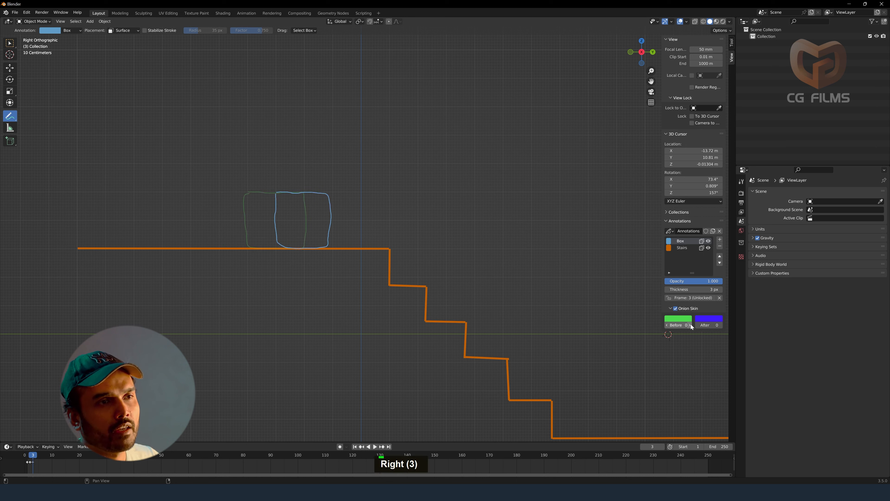
{"action": "left_click", "coordinate": [690, 325]}
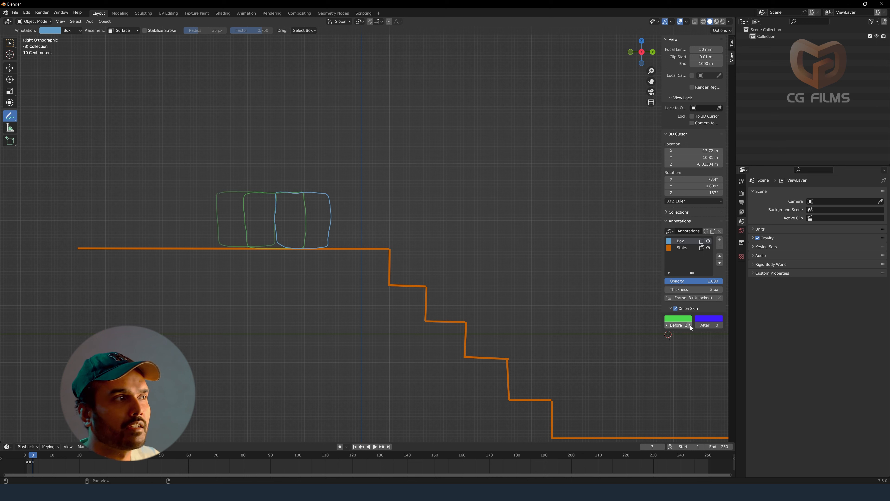
{"action": "double_click", "coordinate": [721, 326]}
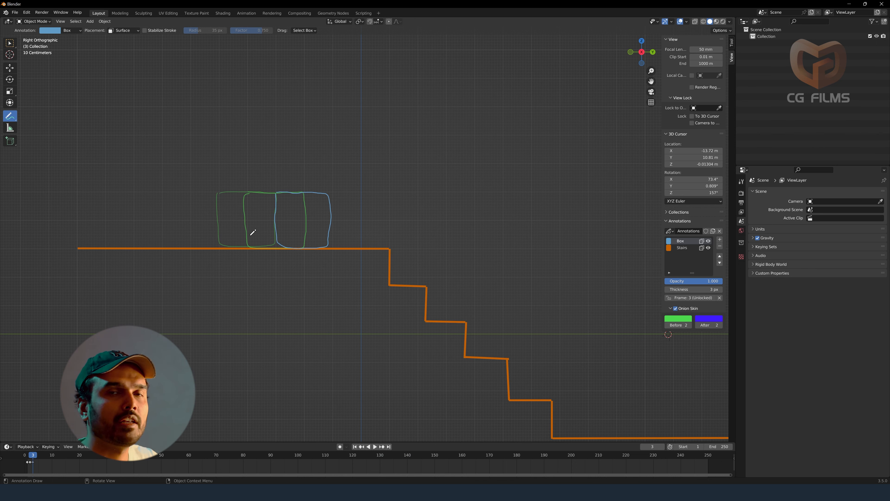
- Draw the freehand box on frames 4 and 5, each time closer to the upper landing's edge than the previous ghost
{"action": "middle_click_drag", "start_coordinate": [254, 242], "coordinate": [310, 209], "text": "shift"}
{"action": "scroll", "coordinate": [281, 242], "scroll_direction": "up", "scroll_amount": 2}
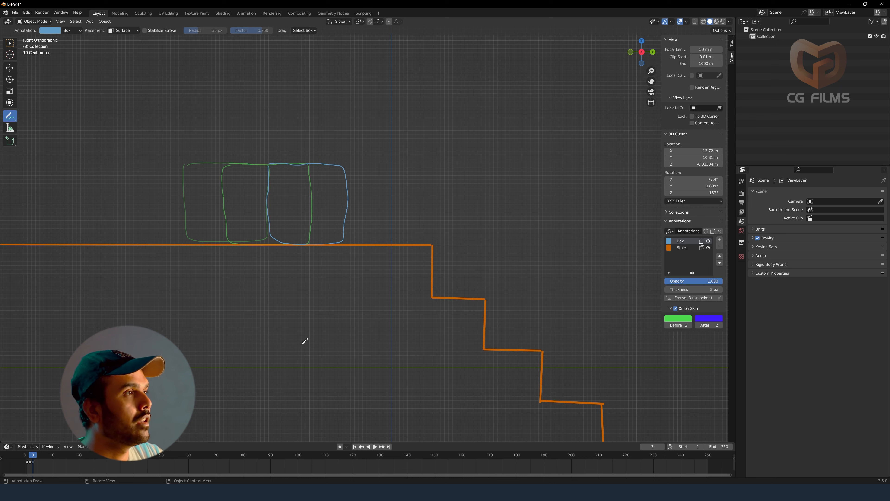
{"action": "key", "text": "Right"}
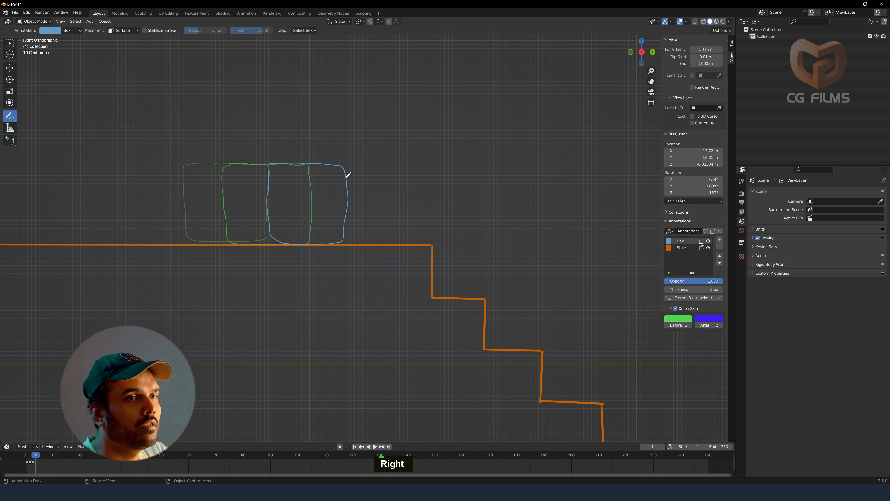
{"action": "mouse_move", "coordinate": [308, 164]}
{"action": "left_mouse_down"}
{"action": "mouse_move", "coordinate": [364, 163]}
{"action": "mouse_move", "coordinate": [371, 239]}
{"action": "mouse_move", "coordinate": [337, 245]}
{"action": "mouse_move", "coordinate": [308, 235]}
{"action": "mouse_move", "coordinate": [301, 202]}
{"action": "mouse_move", "coordinate": [305, 163]}
{"action": "mouse_move", "coordinate": [314, 163]}
{"action": "left_mouse_up"}
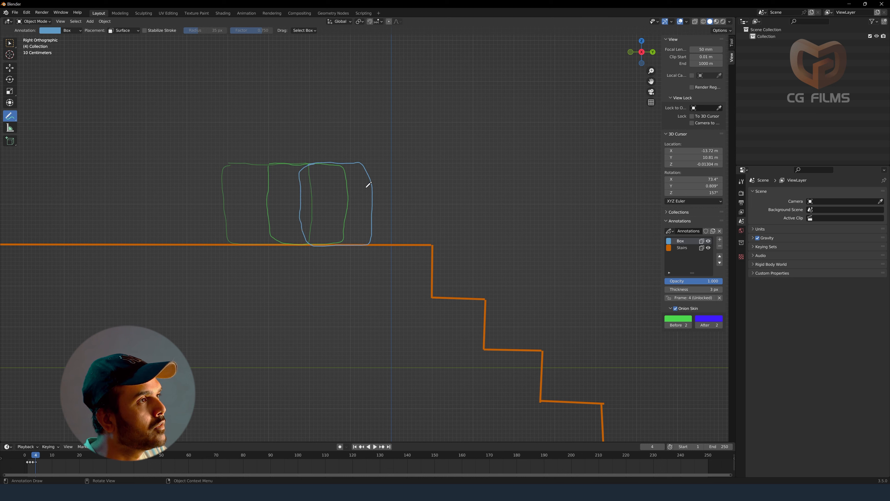
{"action": "key", "text": "Right"}
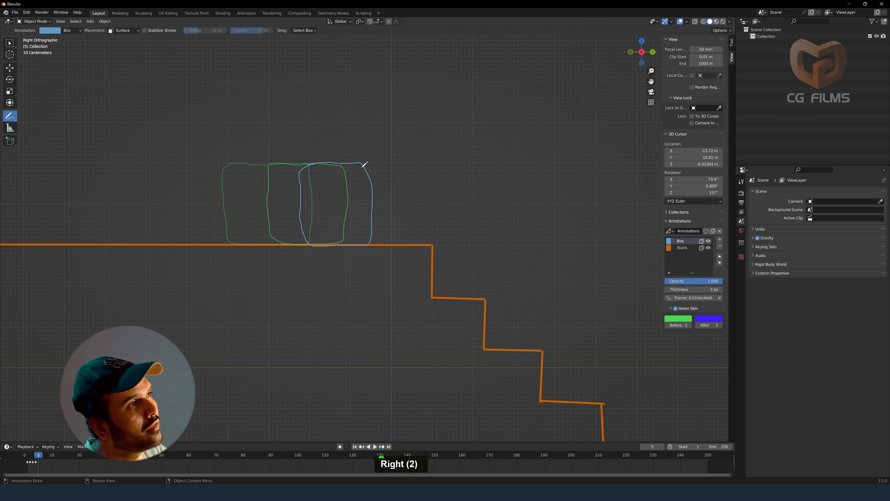
{"action": "mouse_move", "coordinate": [375, 163]}
{"action": "left_mouse_down"}
{"action": "mouse_move", "coordinate": [410, 164]}
{"action": "mouse_move", "coordinate": [401, 242]}
{"action": "mouse_move", "coordinate": [339, 233]}
{"action": "mouse_move", "coordinate": [347, 162]}
{"action": "left_mouse_up"}
- Step back from frame 5 to frame 1 to examine the ghosts of the earlier and following box drawings
{"action": "key", "text": "Left"}
{"action": "key", "text": "Left"}
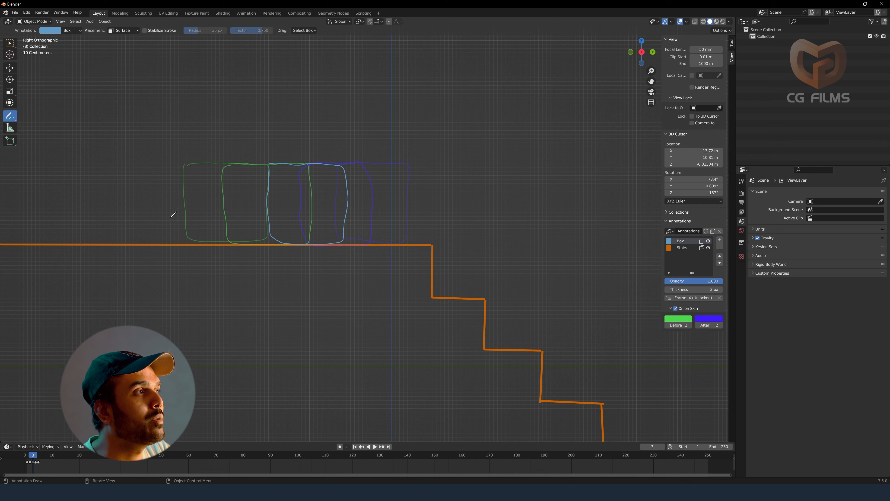
{"action": "key", "text": "Left"}
{"action": "key", "text": "Left"}
{"action": "key", "text": "Left"}
{"action": "key", "text": "Right"}
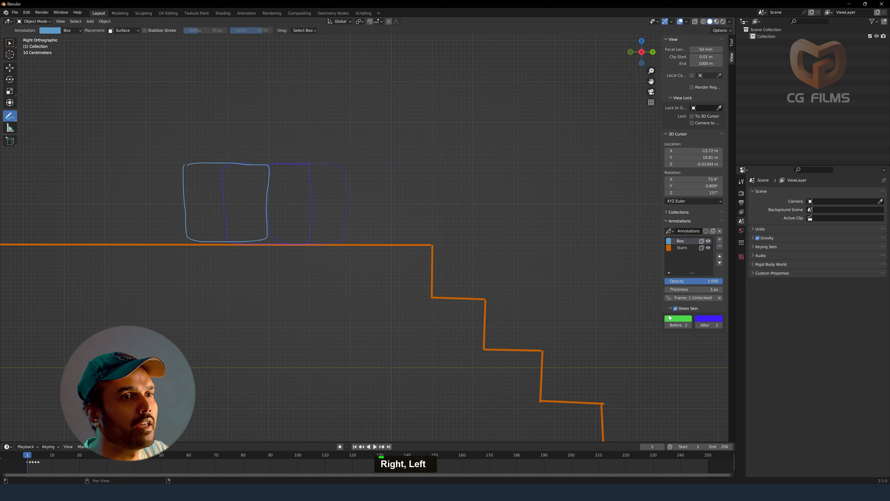
- Turn off onion skinning and step back and forth through frames 1 to 5 to preview the plain box motion
{"action": "left_click", "coordinate": [676, 309]}
{"action": "key", "text": "Right"}
{"action": "key", "text": "Right"}
{"action": "key", "text": "Right"}
{"action": "key", "text": "Right"}
{"action": "key", "text": "Right"}
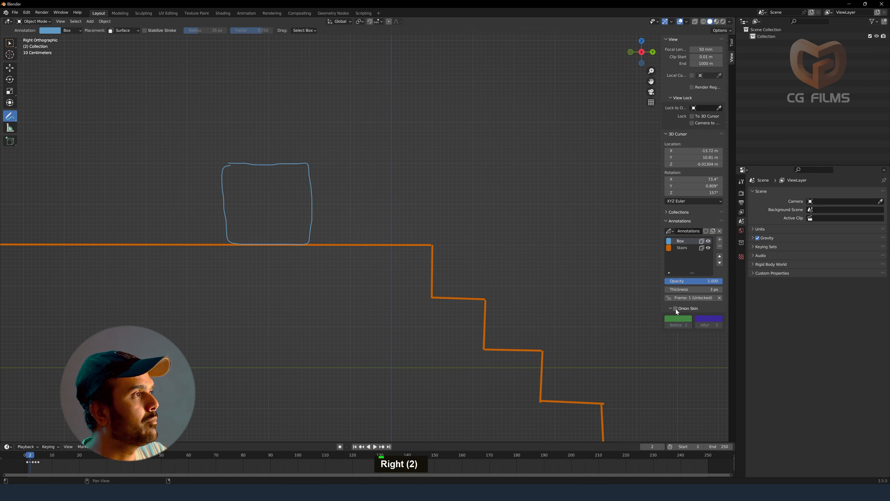
{"action": "key", "text": "Left"}
{"action": "key", "text": "Left"}
{"action": "key", "text": "Left"}
{"action": "key", "text": "Left"}
{"action": "key", "text": "Right"}
{"action": "key", "text": "Right"}
{"action": "key", "text": "Right"}
{"action": "key", "text": "Right"}
{"action": "key", "text": "Right"}
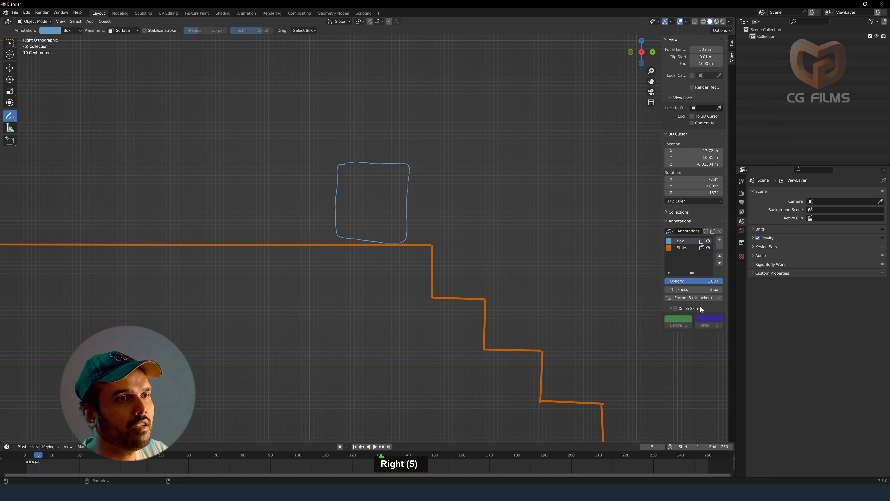
- Turn onion skinning back on and continue drawing the box up to frame 12, tumbling off the landing onto the second step down
{"action": "left_click", "coordinate": [676, 309]}
{"action": "key", "text": "Right"}
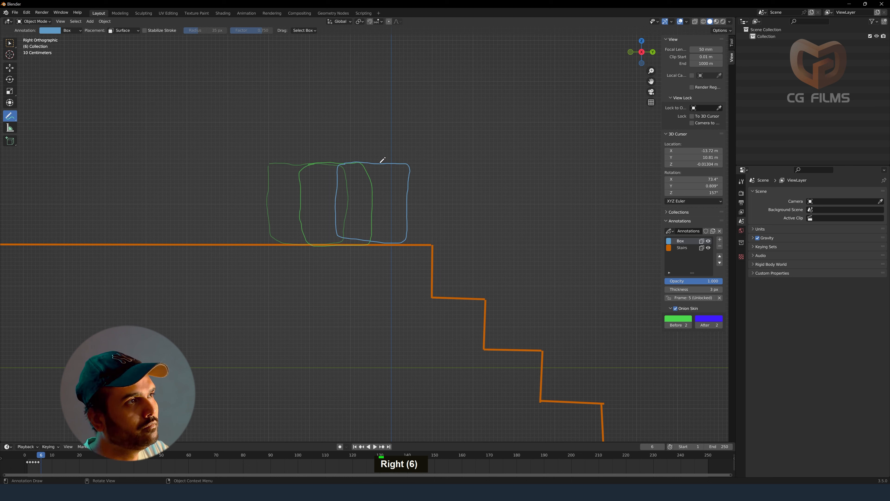
{"action": "key", "text": "Right"}
{"action": "mouse_move", "coordinate": [407, 167]}
{"action": "left_mouse_down"}
{"action": "mouse_move", "coordinate": [469, 165]}
{"action": "mouse_move", "coordinate": [408, 223]}
{"action": "mouse_move", "coordinate": [444, 171]}
{"action": "mouse_move", "coordinate": [483, 183]}
{"action": "mouse_move", "coordinate": [434, 239]}
{"action": "mouse_move", "coordinate": [477, 272]}
{"action": "mouse_move", "coordinate": [489, 191]}
{"action": "left_mouse_up"}
{"action": "key", "text": "Right"}
{"action": "key", "text": "Right"}
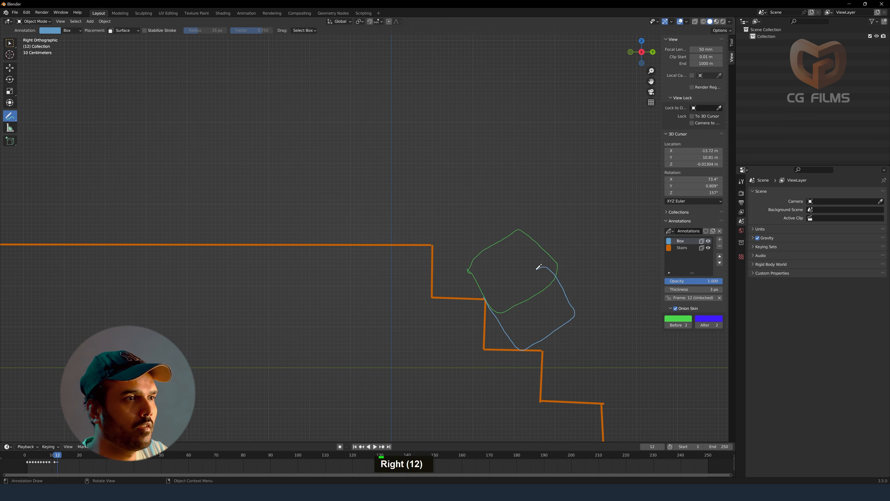
{"action": "left_click_drag", "start_coordinate": [542, 267], "coordinate": [486, 298]}
- Draw the box on frames 13 and 14, pivoting forward on its lower corner on the second step
{"action": "key", "text": "Right"}
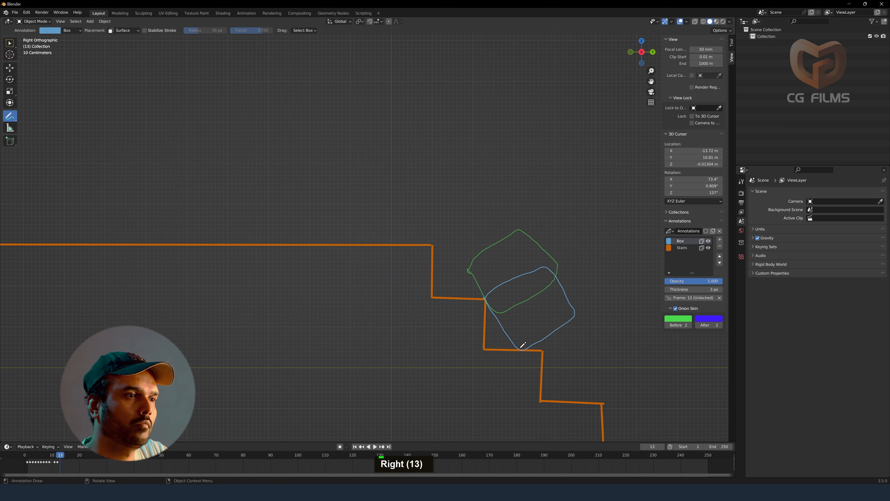
{"action": "mouse_move", "coordinate": [523, 345]}
{"action": "left_mouse_down"}
{"action": "mouse_move", "coordinate": [517, 334]}
{"action": "mouse_move", "coordinate": [580, 279]}
{"action": "mouse_move", "coordinate": [524, 347]}
{"action": "left_mouse_up"}
{"action": "key", "text": "Right"}
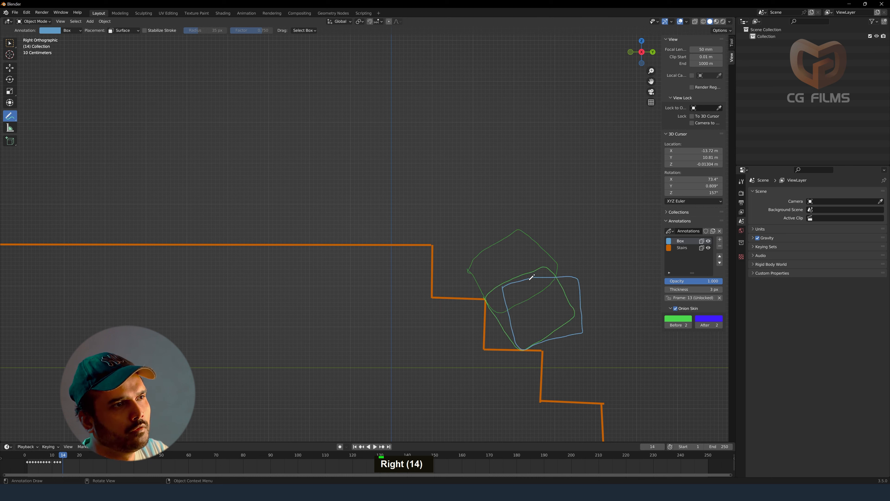
{"action": "mouse_move", "coordinate": [530, 283]}
{"action": "left_mouse_down"}
{"action": "mouse_move", "coordinate": [586, 360]}
{"action": "mouse_move", "coordinate": [530, 284]}
{"action": "mouse_move", "coordinate": [545, 349]}
{"action": "mouse_move", "coordinate": [591, 295]}
{"action": "mouse_move", "coordinate": [556, 291]}
{"action": "mouse_move", "coordinate": [623, 376]}
{"action": "mouse_move", "coordinate": [591, 297]}
{"action": "mouse_move", "coordinate": [580, 373]}
{"action": "mouse_move", "coordinate": [626, 338]}
{"action": "mouse_move", "coordinate": [599, 326]}
{"action": "mouse_move", "coordinate": [668, 373]}
{"action": "mouse_move", "coordinate": [610, 347]}
{"action": "left_mouse_up"}
- Continue drawing the tumbling box on successive frames through frame 19, moving it down past the third step
{"action": "key", "text": "Right"}
{"action": "key", "text": "Right"}
{"action": "key", "text": "Right"}
{"action": "scroll", "coordinate": [626, 368], "scroll_direction": "down", "scroll_amount": 3}
{"action": "key", "text": "Right"}
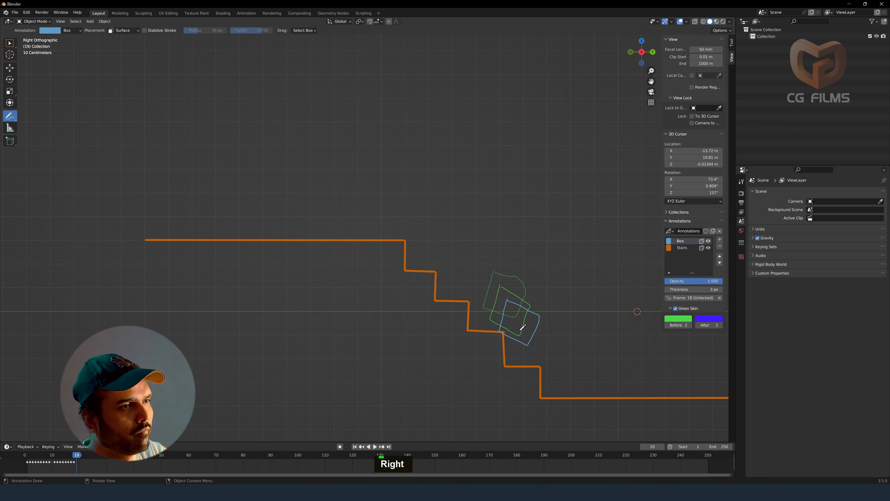
{"action": "mouse_move", "coordinate": [508, 303]}
{"action": "left_mouse_down"}
{"action": "mouse_move", "coordinate": [499, 332]}
{"action": "mouse_move", "coordinate": [508, 303]}
{"action": "mouse_move", "coordinate": [539, 338]}
{"action": "mouse_move", "coordinate": [514, 295]}
{"action": "mouse_move", "coordinate": [539, 332]}
{"action": "mouse_move", "coordinate": [520, 295]}
{"action": "mouse_move", "coordinate": [547, 330]}
{"action": "mouse_move", "coordinate": [539, 292]}
{"action": "mouse_move", "coordinate": [580, 338]}
{"action": "mouse_move", "coordinate": [556, 296]}
{"action": "mouse_move", "coordinate": [563, 350]}
{"action": "mouse_move", "coordinate": [578, 314]}
{"action": "mouse_move", "coordinate": [577, 404]}
{"action": "mouse_move", "coordinate": [602, 356]}
{"action": "mouse_move", "coordinate": [620, 394]}
{"action": "mouse_move", "coordinate": [571, 371]}
{"action": "mouse_move", "coordinate": [630, 367]}
{"action": "mouse_move", "coordinate": [580, 360]}
{"action": "mouse_move", "coordinate": [603, 352]}
{"action": "mouse_move", "coordinate": [596, 349]}
{"action": "left_mouse_up"}
- Keep drawing the box on the frames after 19, tumbling off the last steps and landing tilted on the lower floor
{"action": "key", "text": "Right"}
{"action": "key", "text": "Right"}
{"action": "key", "text": "Right"}
{"action": "key", "text": "Right"}
{"action": "key", "text": "Right"}
{"action": "key", "text": "Right"}
{"action": "key", "text": "Right"}
{"action": "key", "text": "Right"}
{"action": "key", "text": "Right"}
{"action": "key", "text": "Right"}
{"action": "key", "text": "Right"}
{"action": "mouse_move", "coordinate": [611, 342]}
{"action": "left_mouse_down"}
{"action": "mouse_move", "coordinate": [604, 376]}
{"action": "mouse_move", "coordinate": [636, 395]}
{"action": "left_mouse_up"}
{"action": "left_click_drag", "start_coordinate": [617, 340], "coordinate": [640, 393]}
- Draw the closing box frames up to frame 34, with the box settling upright on the lower floor
{"action": "key", "text": "Right"}
{"action": "mouse_move", "coordinate": [646, 335]}
{"action": "left_mouse_down"}
{"action": "mouse_move", "coordinate": [639, 382]}
{"action": "mouse_move", "coordinate": [647, 395]}
{"action": "left_mouse_up"}
{"action": "left_click_drag", "start_coordinate": [649, 334], "coordinate": [647, 394]}
{"action": "key", "text": "Right"}
{"action": "mouse_move", "coordinate": [624, 357]}
{"action": "left_mouse_down"}
{"action": "mouse_move", "coordinate": [662, 337]}
{"action": "mouse_move", "coordinate": [631, 359]}
{"action": "mouse_move", "coordinate": [683, 374]}
{"action": "mouse_move", "coordinate": [633, 360]}
{"action": "mouse_move", "coordinate": [648, 397]}
{"action": "mouse_move", "coordinate": [636, 361]}
{"action": "left_mouse_up"}
{"action": "key", "text": "Right"}
{"action": "key", "text": "Right"}
{"action": "key", "text": "Left"}
{"action": "key", "text": "Right"}
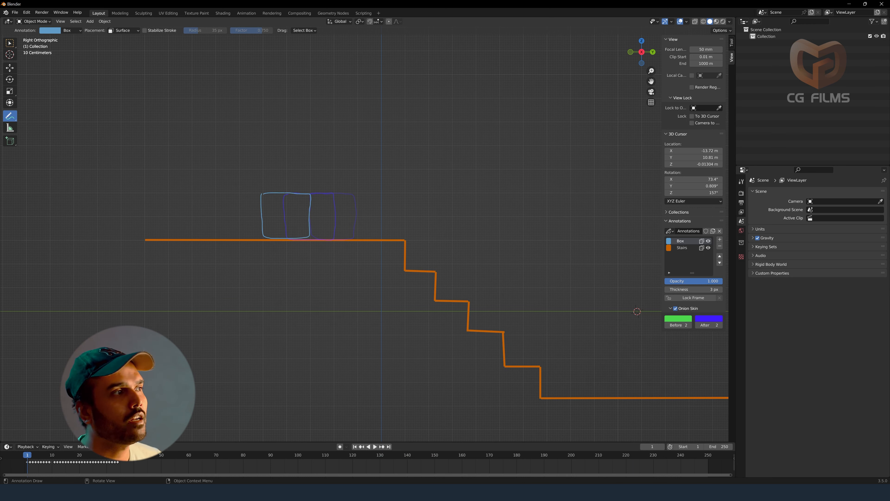
- Play the box animation from frame 1, stop it and return the playhead to the start
{"action": "left_click", "coordinate": [375, 447]}
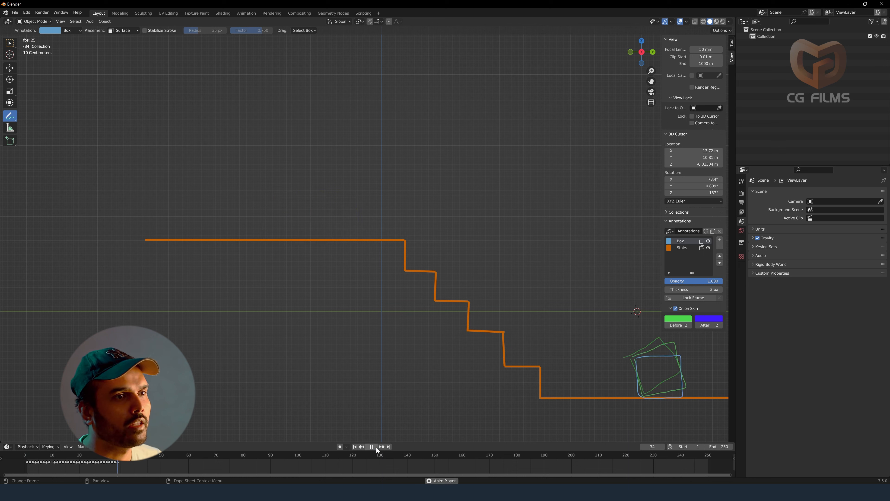
{"action": "key", "text": "space"}
{"action": "key", "text": "shift+ctrl+space"}
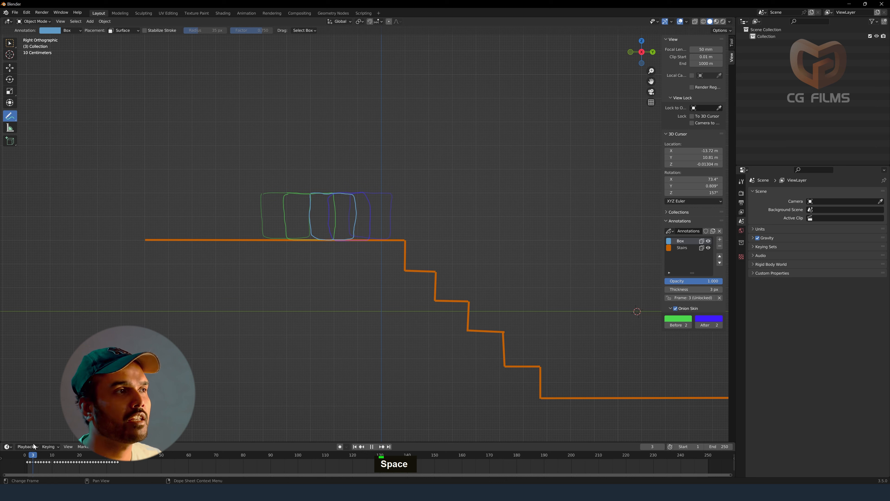
{"action": "left_click_drag", "start_coordinate": [34, 443], "coordinate": [27, 450]}
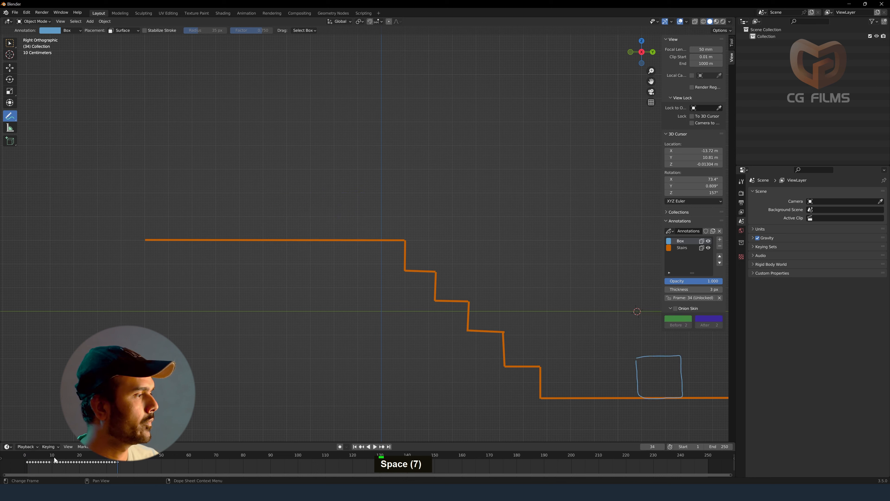
- Replay the box animation from the start twice with the onion skin ghosts hidden
{"action": "left_click_drag", "start_coordinate": [55, 460], "coordinate": [25, 454]}
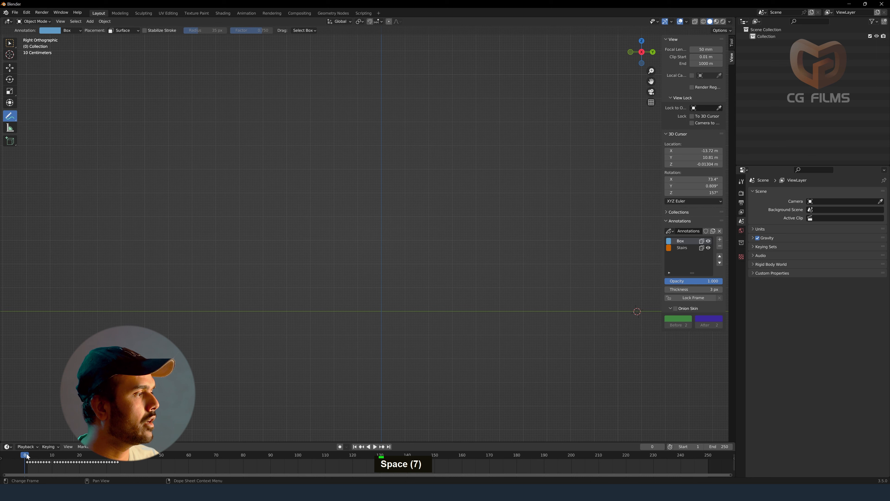
{"action": "key", "text": "space"}
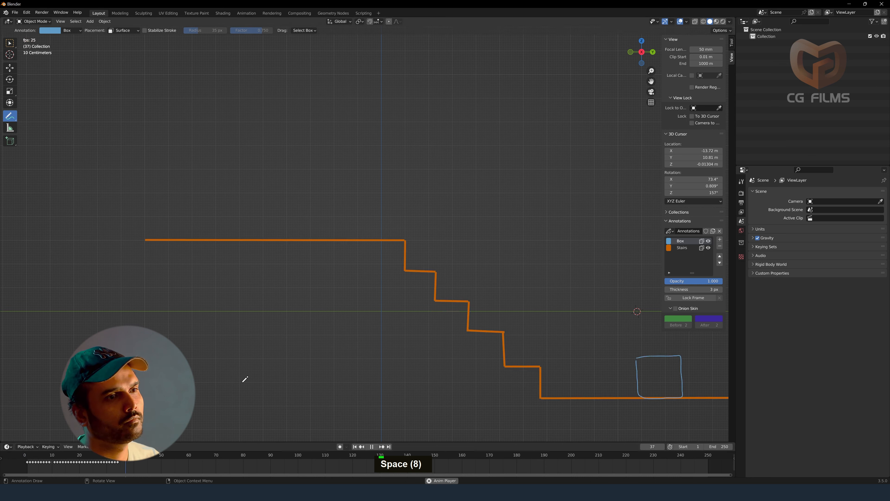
{"action": "key", "text": "space"}
{"action": "left_click", "coordinate": [24, 456]}
{"action": "key", "text": "space"}
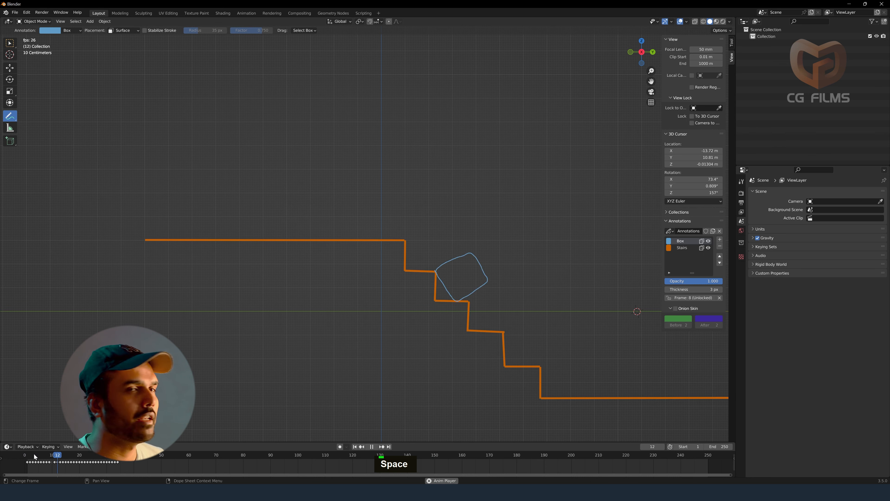
{"action": "key", "text": "space"}
- Switch the 3D viewport area to the Shader Editor and set its shader type to World
{"action": "middle_click_drag", "start_coordinate": [537, 364], "coordinate": [417, 346], "text": "shift"}
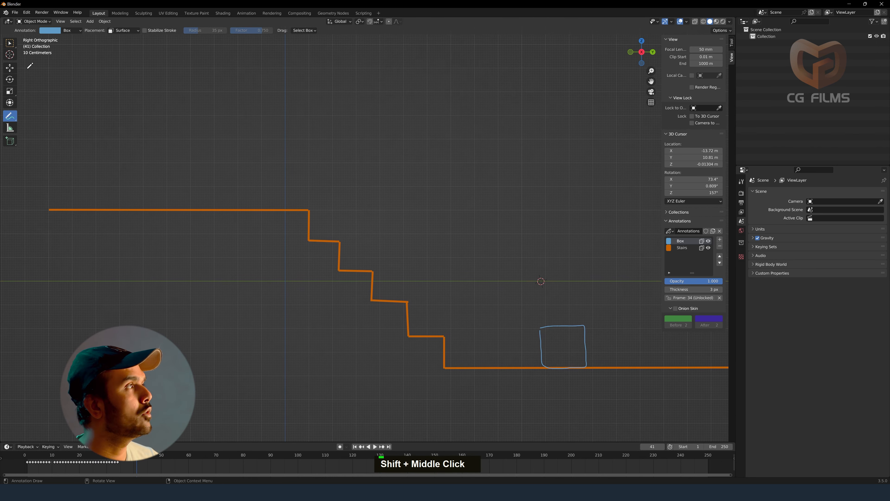
{"action": "left_click", "coordinate": [8, 21]}
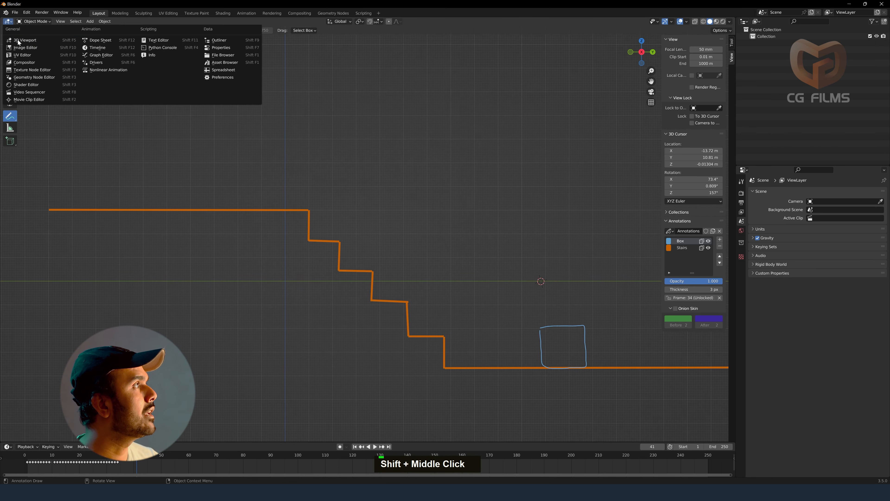
{"action": "left_click", "coordinate": [39, 62]}
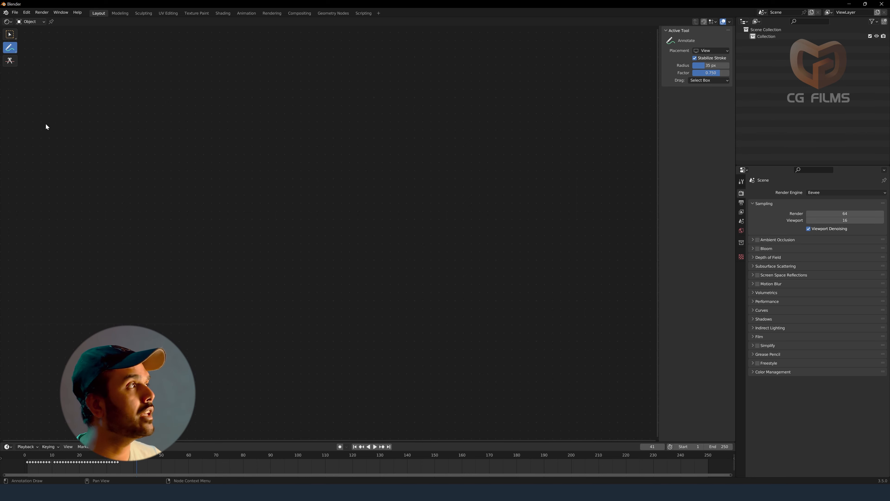
{"action": "left_click", "coordinate": [30, 22]}
{"action": "left_click", "coordinate": [31, 30]}
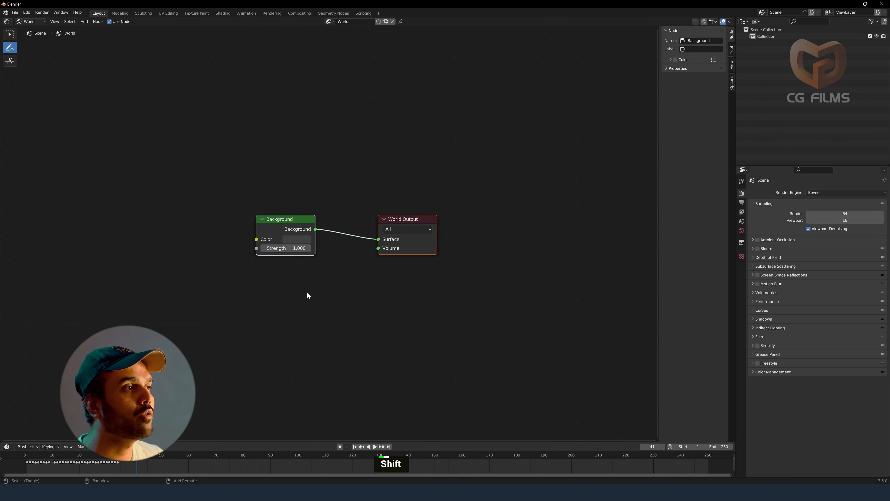
{"action": "middle_click_drag", "start_coordinate": [308, 295], "coordinate": [325, 297], "text": "shift"}
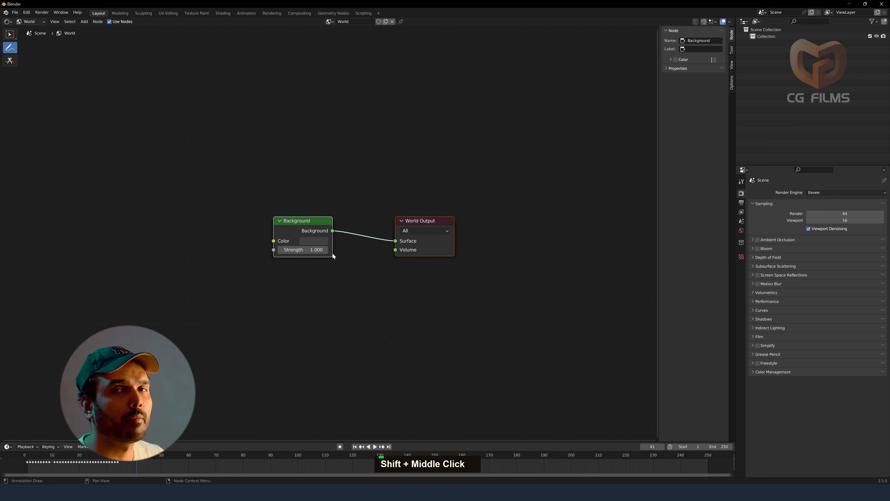
- Choose the freehand Annotate tool for the Shader Editor
{"action": "left_click", "coordinate": [12, 51]}
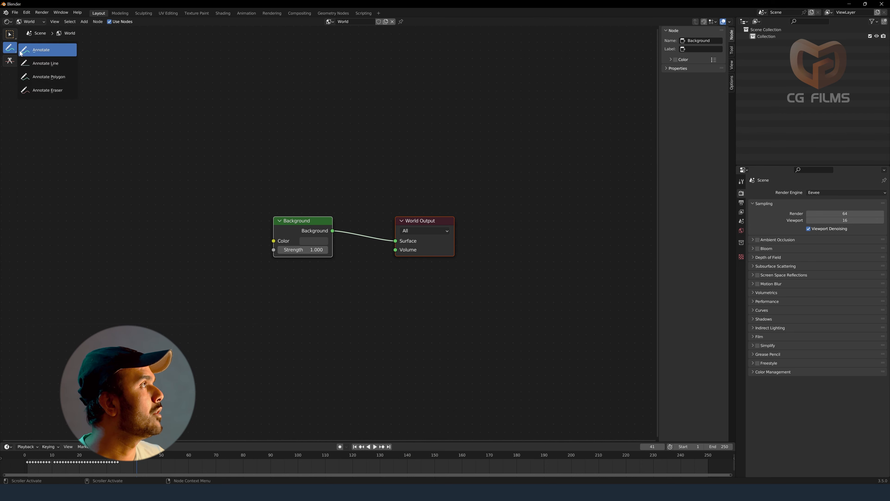
{"action": "left_click", "coordinate": [32, 50]}
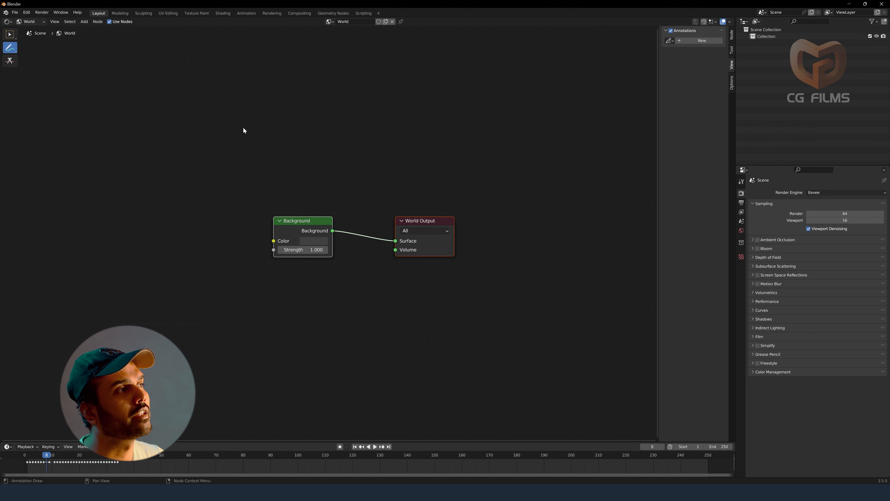
- Switch the shader type to Object and back to World
{"action": "left_click", "coordinate": [26, 22]}
{"action": "left_click", "coordinate": [31, 35]}
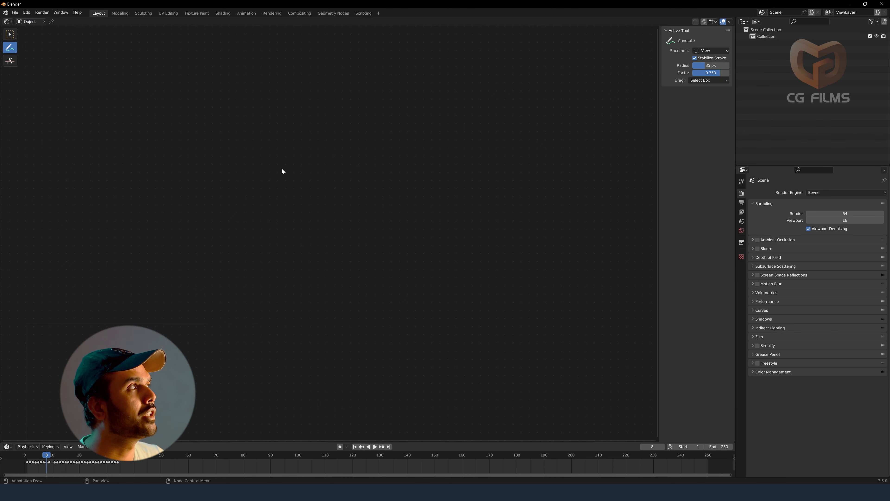
{"action": "left_click", "coordinate": [30, 21]}
{"action": "left_click", "coordinate": [31, 36]}
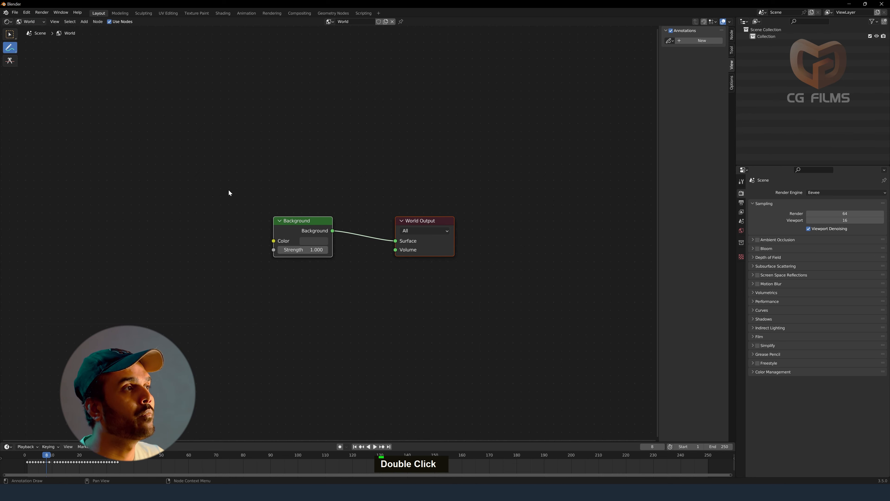
- Draw freehand circles around the Background and World Output nodes, each with an arrow pointing at it from the upper right
{"action": "mouse_move", "coordinate": [233, 182]}
{"action": "left_mouse_down"}
{"action": "mouse_move", "coordinate": [353, 254]}
{"action": "mouse_move", "coordinate": [235, 191]}
{"action": "left_mouse_up"}
{"action": "mouse_move", "coordinate": [324, 108]}
{"action": "left_mouse_down"}
{"action": "mouse_move", "coordinate": [286, 159]}
{"action": "mouse_move", "coordinate": [295, 207]}
{"action": "mouse_move", "coordinate": [340, 183]}
{"action": "left_mouse_up"}
{"action": "mouse_move", "coordinate": [390, 197]}
{"action": "left_mouse_down"}
{"action": "mouse_move", "coordinate": [471, 193]}
{"action": "mouse_move", "coordinate": [378, 200]}
{"action": "left_mouse_up"}
{"action": "mouse_move", "coordinate": [571, 136]}
{"action": "left_mouse_down"}
{"action": "mouse_move", "coordinate": [495, 205]}
{"action": "mouse_move", "coordinate": [485, 230]}
{"action": "mouse_move", "coordinate": [589, 210]}
{"action": "left_mouse_up"}
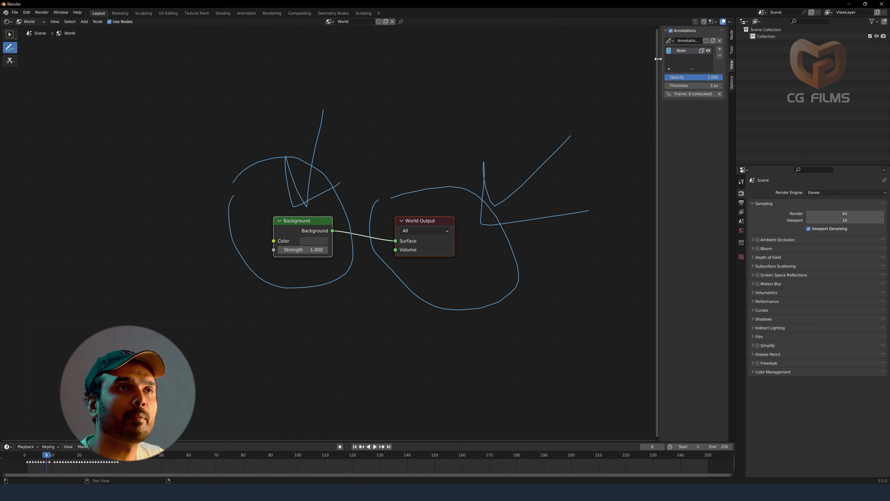
- Hide and reshow the Note annotation layer and change its stroke colour to red
{"action": "left_click", "coordinate": [708, 51]}
{"action": "left_click", "coordinate": [708, 51]}
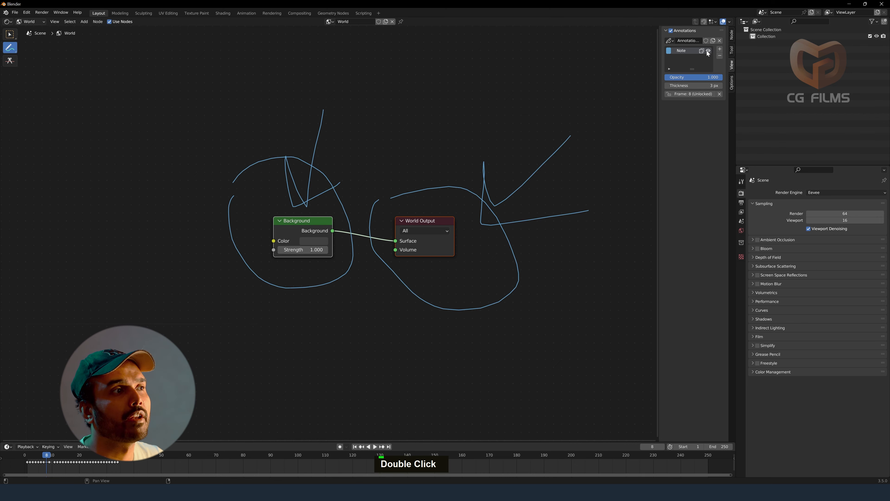
{"action": "left_click", "coordinate": [669, 51]}
{"action": "mouse_move", "coordinate": [683, 99]}
{"action": "left_mouse_down"}
{"action": "mouse_move", "coordinate": [693, 107]}
{"action": "mouse_move", "coordinate": [705, 85]}
{"action": "mouse_move", "coordinate": [686, 86]}
{"action": "left_mouse_up"}
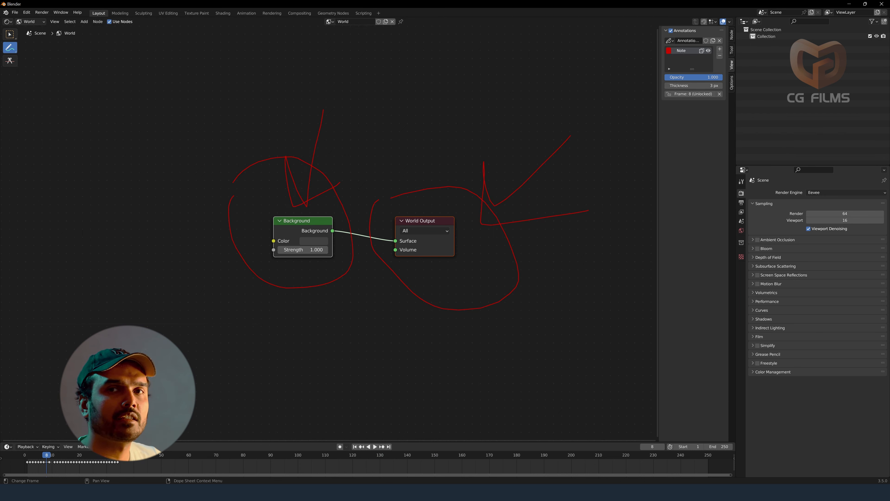